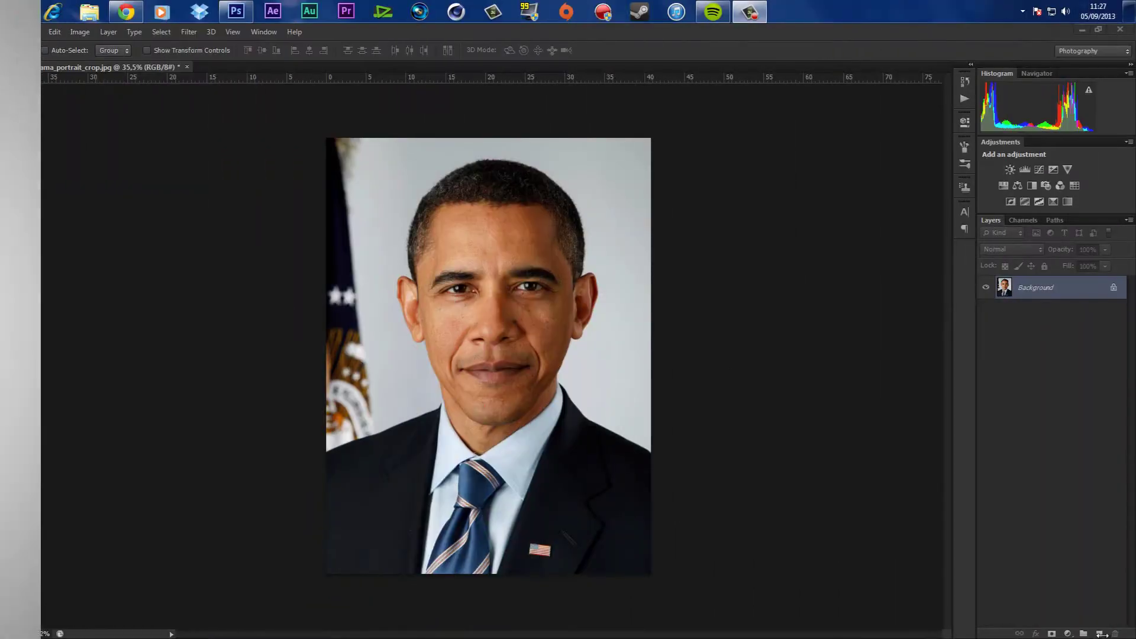
Add a new layer and trace the lips and the line under the nose in black.
{"action": "key", "text": "ctrl+shift+alt+n"}
{"action": "left_click", "coordinate": [53, 53]}
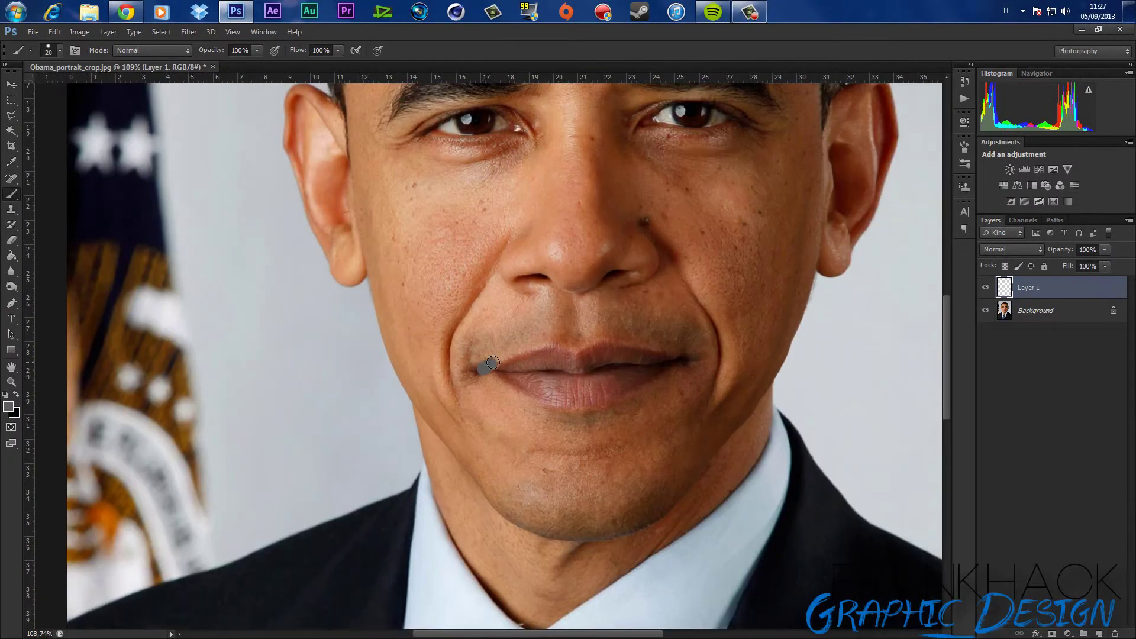
{"action": "mouse_move", "coordinate": [450, 370]}
{"action": "left_mouse_down"}
{"action": "mouse_move", "coordinate": [625, 393]}
{"action": "mouse_move", "coordinate": [481, 368]}
{"action": "left_mouse_up"}
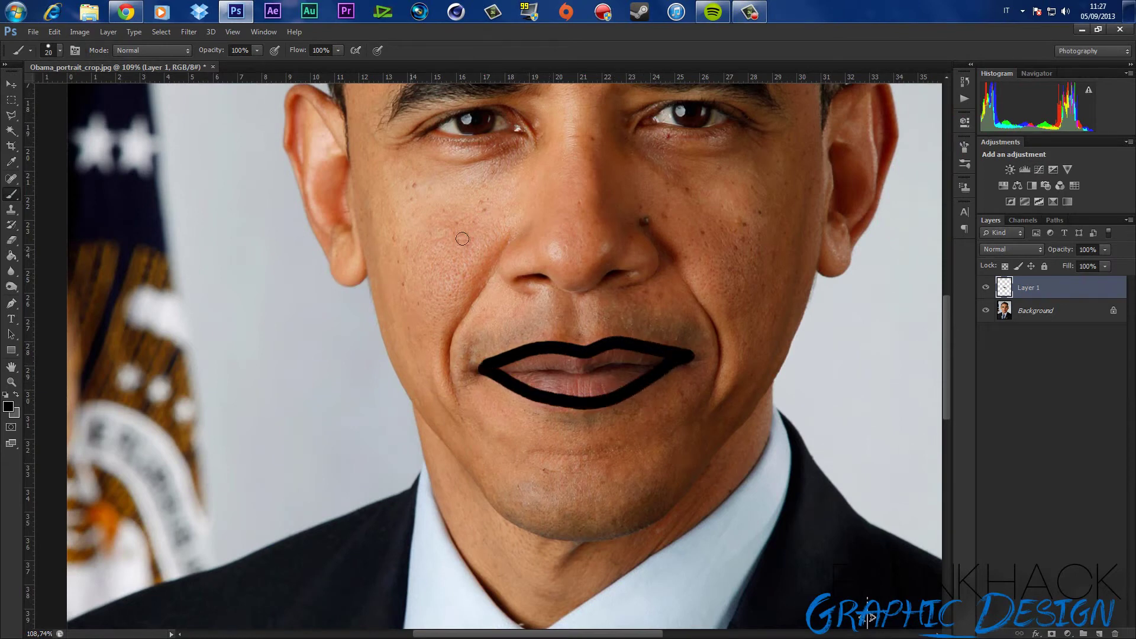
{"action": "left_click_drag", "start_coordinate": [514, 286], "coordinate": [582, 296]}
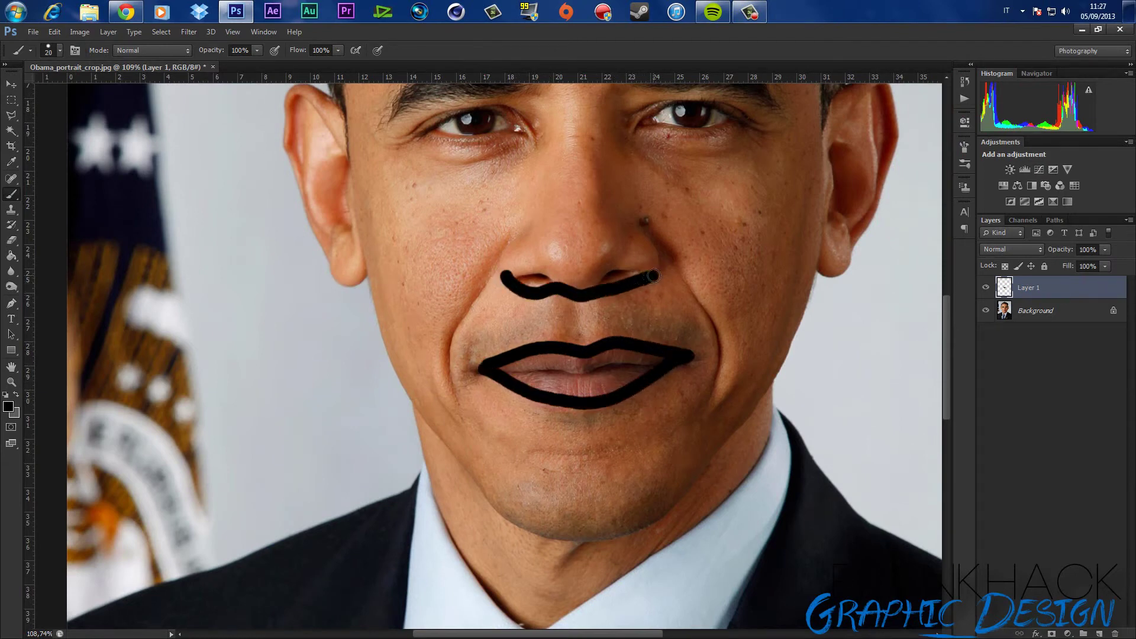
{"action": "key", "text": "ctrl+z"}
{"action": "mouse_move", "coordinate": [503, 277]}
{"action": "left_mouse_down"}
{"action": "mouse_move", "coordinate": [575, 296]}
{"action": "mouse_move", "coordinate": [640, 286]}
{"action": "left_mouse_up"}
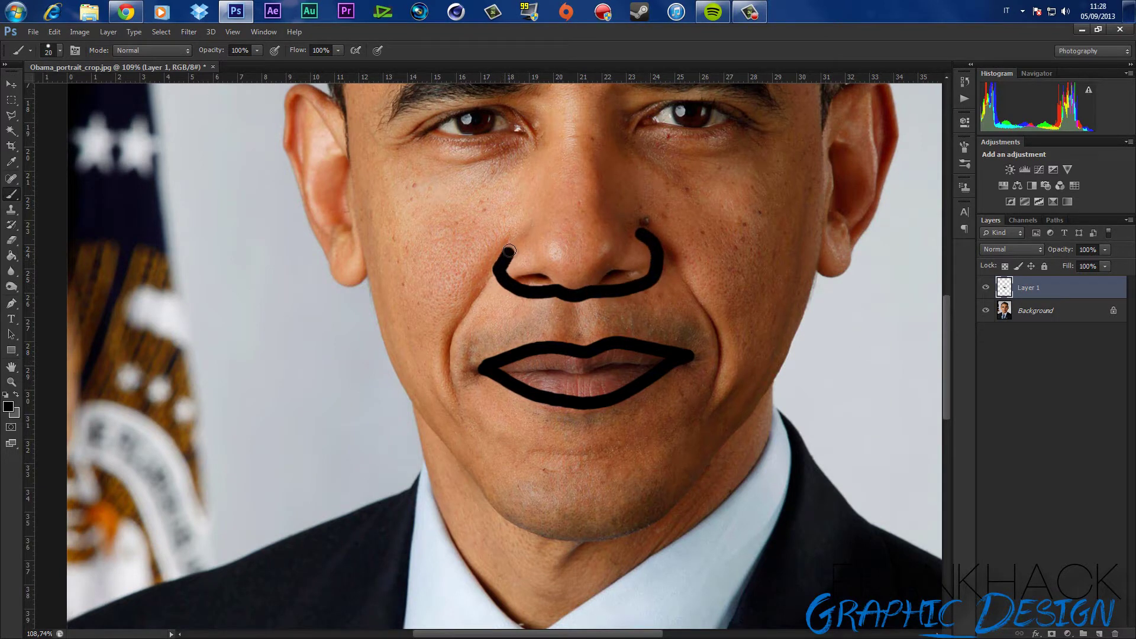
{"action": "key", "text": "ctrl+z"}
Draw the mouth fold with a thinner brush, then outline the right ear with a thicker one.
{"action": "left_click", "coordinate": [59, 50]}
{"action": "left_click_drag", "start_coordinate": [110, 83], "coordinate": [100, 83]}
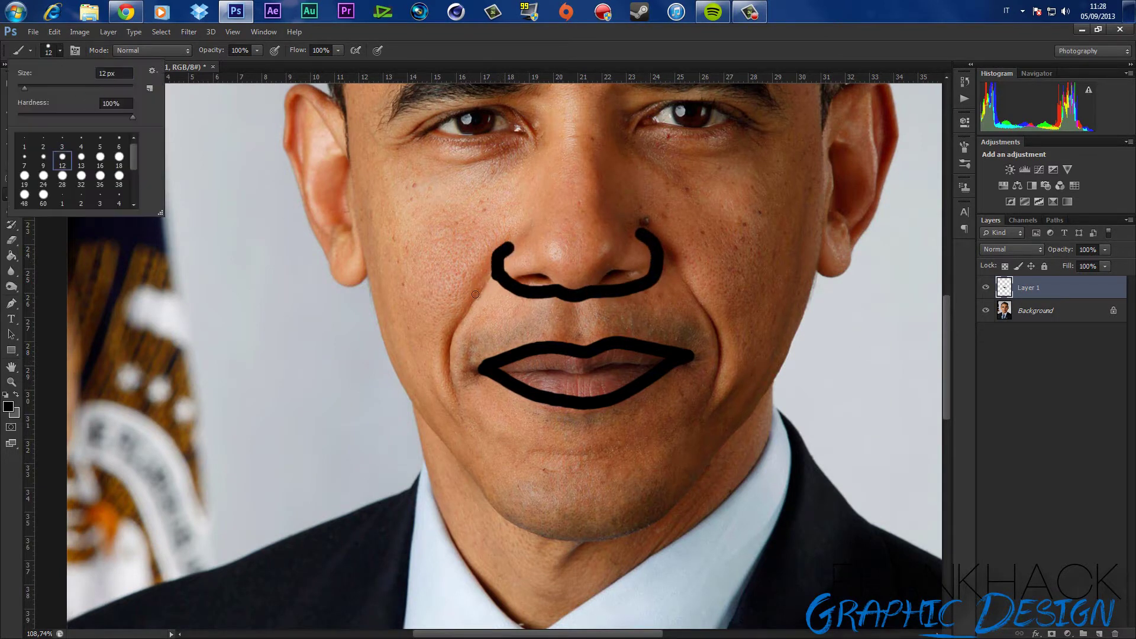
{"action": "left_click_drag", "start_coordinate": [491, 283], "coordinate": [471, 303]}
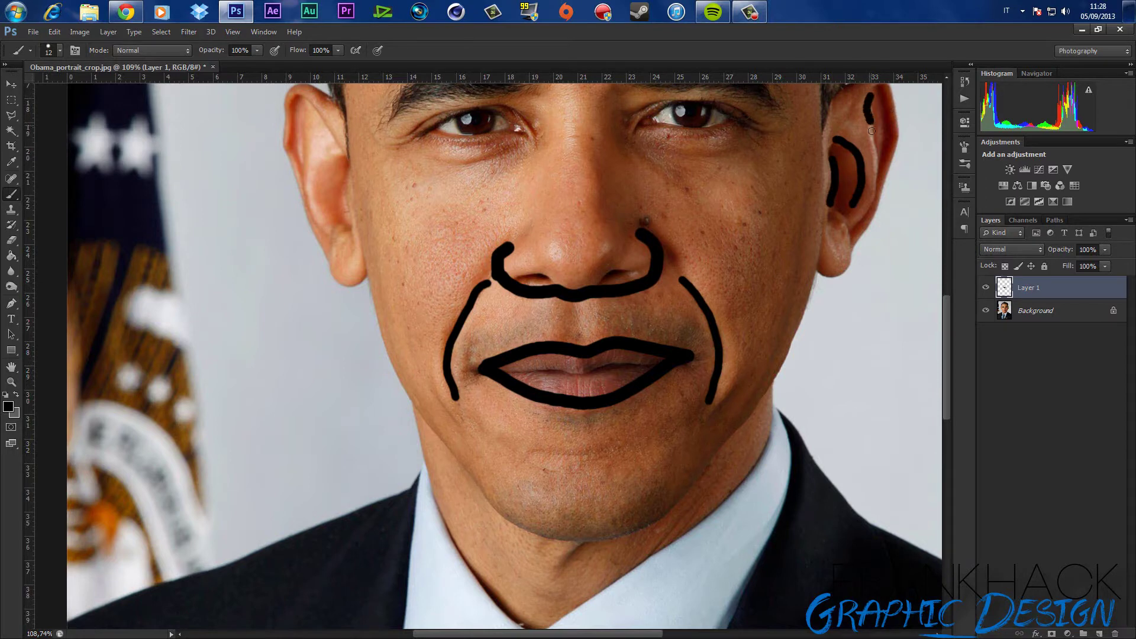
{"action": "left_click", "coordinate": [59, 50]}
{"action": "left_click_drag", "start_coordinate": [101, 74], "coordinate": [110, 74]}
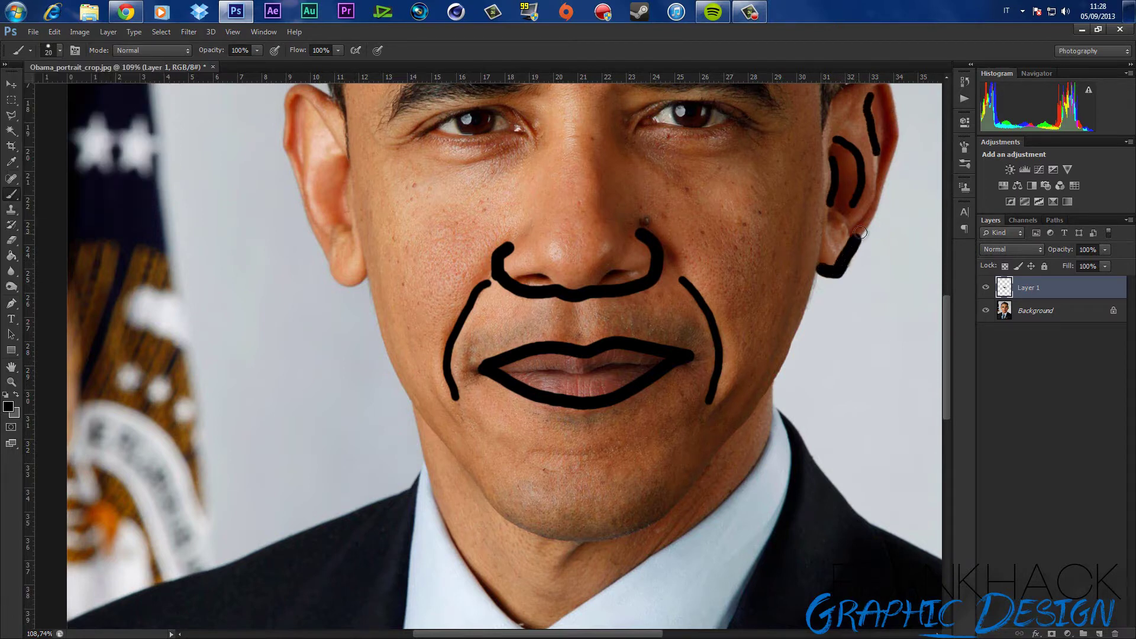
{"action": "mouse_move", "coordinate": [859, 232]}
{"action": "left_mouse_down"}
{"action": "mouse_move", "coordinate": [890, 89]}
{"action": "mouse_move", "coordinate": [887, 235]}
{"action": "left_mouse_up"}
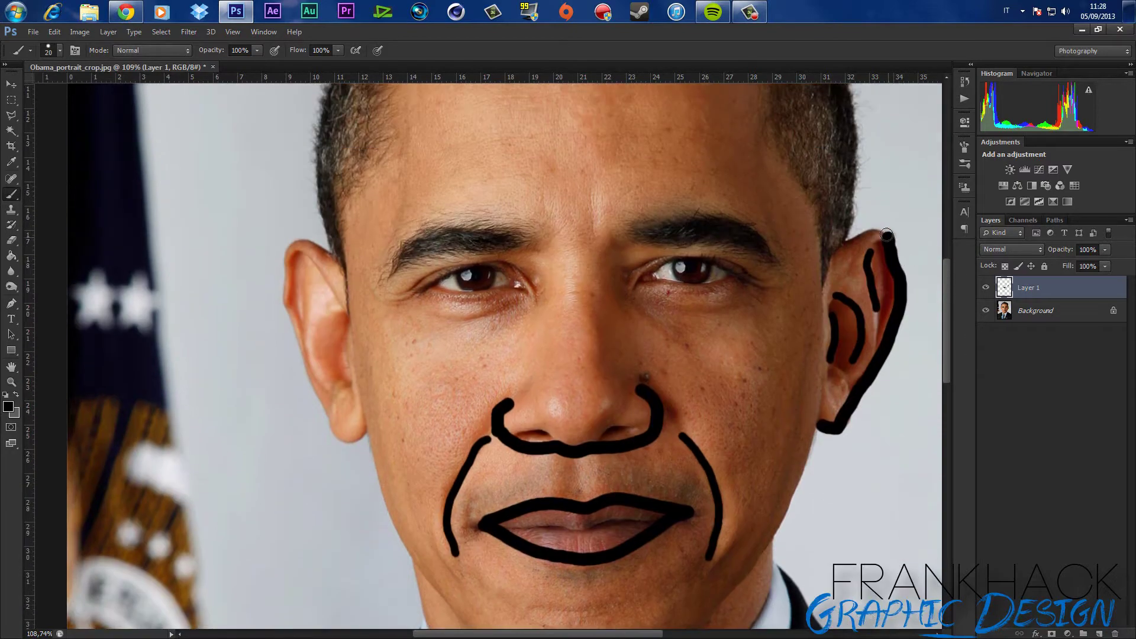
Outline under the left earlobe, then draw the inner left-ear curves with a thinner brush.
{"action": "scroll", "coordinate": [552, 380], "scroll_direction": "down", "scroll_amount": 3}
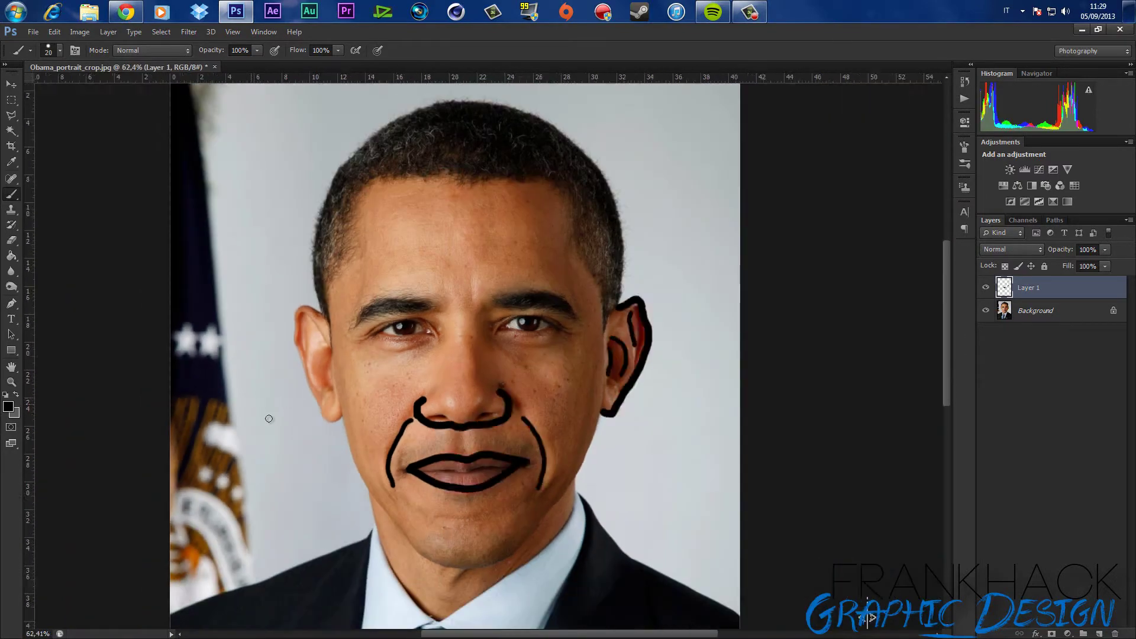
{"action": "scroll", "coordinate": [272, 417], "scroll_direction": "up", "scroll_amount": 4}
{"action": "mouse_move", "coordinate": [398, 384]}
{"action": "left_mouse_down"}
{"action": "mouse_move", "coordinate": [324, 349]}
{"action": "mouse_move", "coordinate": [269, 198]}
{"action": "mouse_move", "coordinate": [260, 92]}
{"action": "mouse_move", "coordinate": [355, 89]}
{"action": "left_mouse_up"}
{"action": "key", "text": "ctrl+0"}
{"action": "left_click", "coordinate": [59, 50]}
{"action": "left_click_drag", "start_coordinate": [71, 89], "coordinate": [59, 89]}
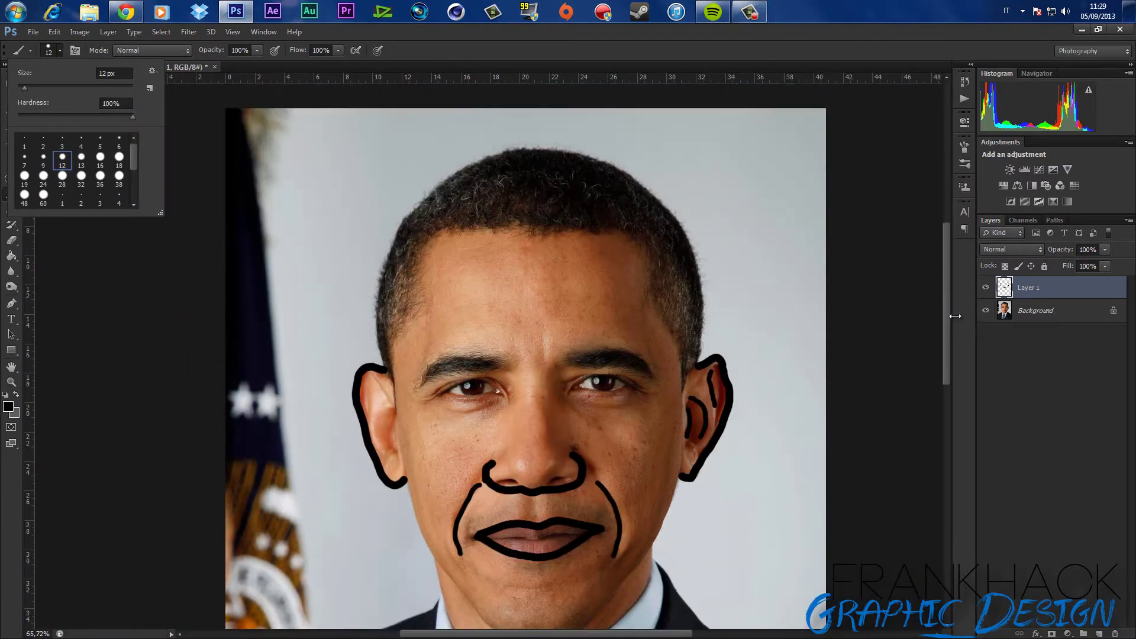
{"action": "scroll", "coordinate": [414, 201], "scroll_direction": "up", "scroll_amount": 4}
{"action": "mouse_move", "coordinate": [317, 435]}
{"action": "left_mouse_down"}
{"action": "mouse_move", "coordinate": [313, 334]}
{"action": "mouse_move", "coordinate": [248, 231]}
{"action": "left_mouse_up"}
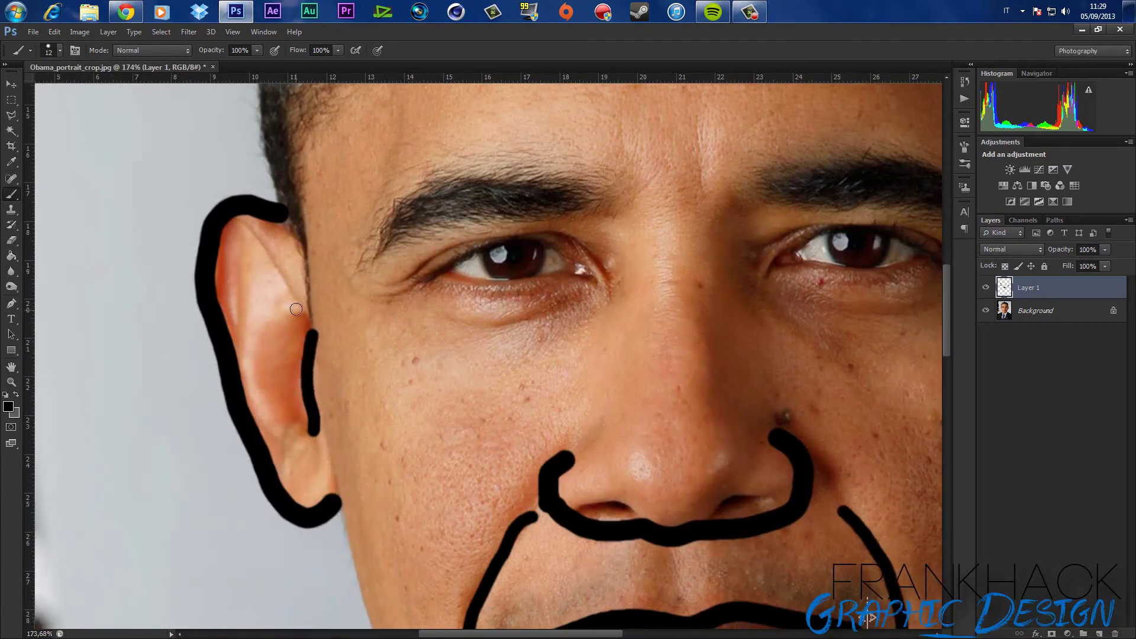
{"action": "scroll", "coordinate": [286, 327], "scroll_direction": "down", "scroll_amount": 1}
{"action": "left_click_drag", "start_coordinate": [310, 315], "coordinate": [308, 391]}
{"action": "scroll", "coordinate": [248, 302], "scroll_direction": "down", "scroll_amount": 3}
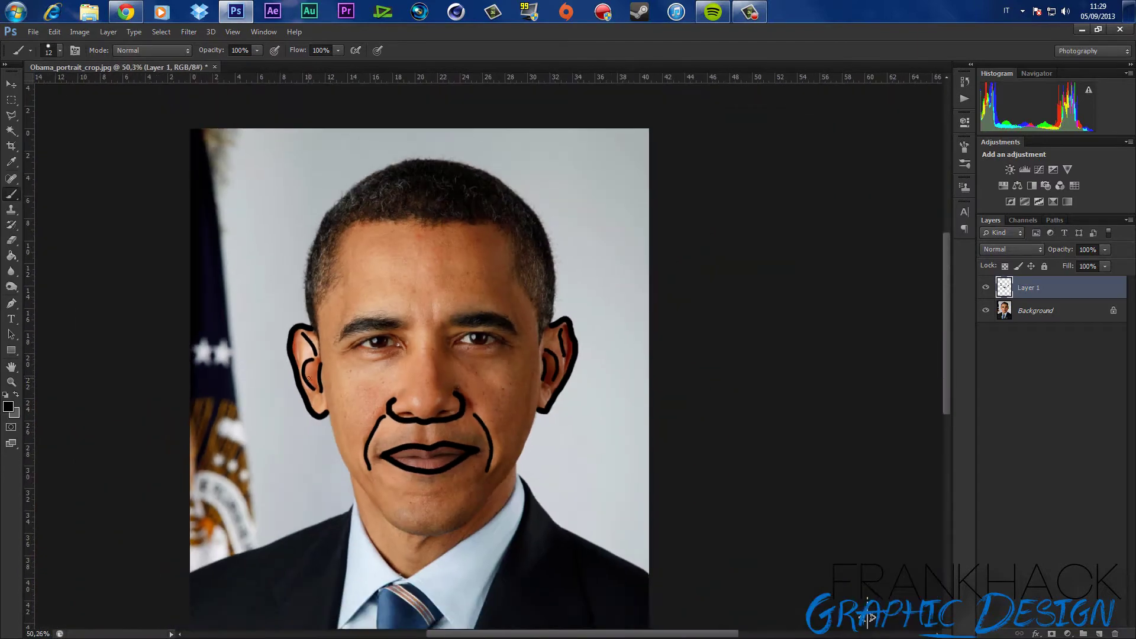
With a thicker brush, outline the jaw, chin and the top of the head along the hairline.
{"action": "left_click", "coordinate": [59, 50]}
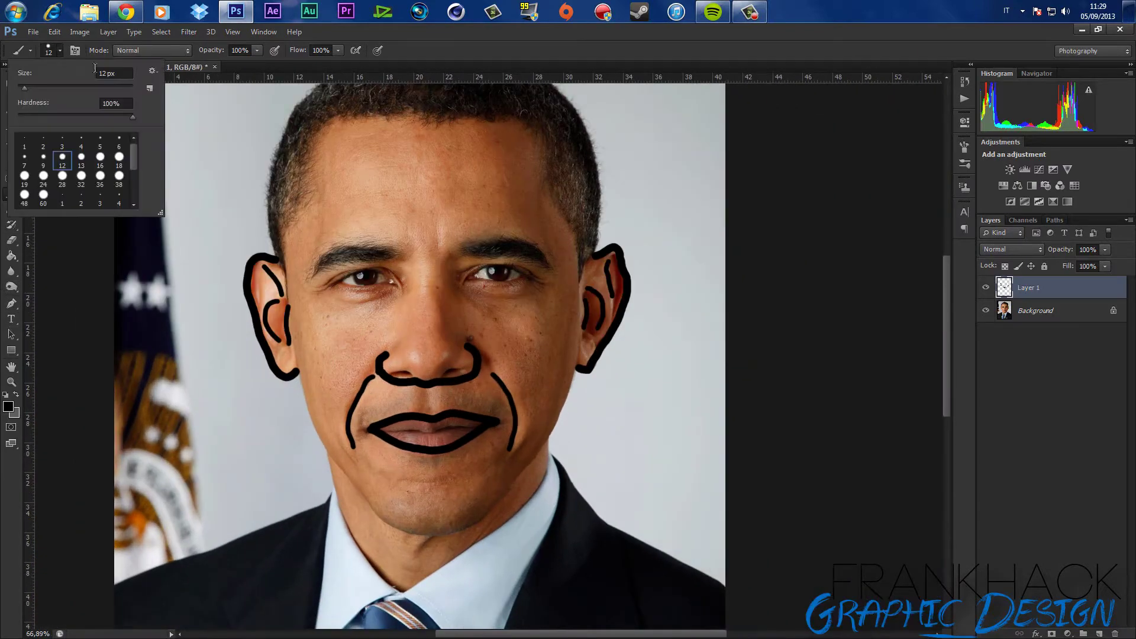
{"action": "left_click_drag", "start_coordinate": [71, 89], "coordinate": [75, 89]}
{"action": "key", "text": "Return"}
{"action": "scroll", "coordinate": [221, 413], "scroll_direction": "up", "scroll_amount": 3}
{"action": "left_click_drag", "start_coordinate": [365, 345], "coordinate": [536, 634]}
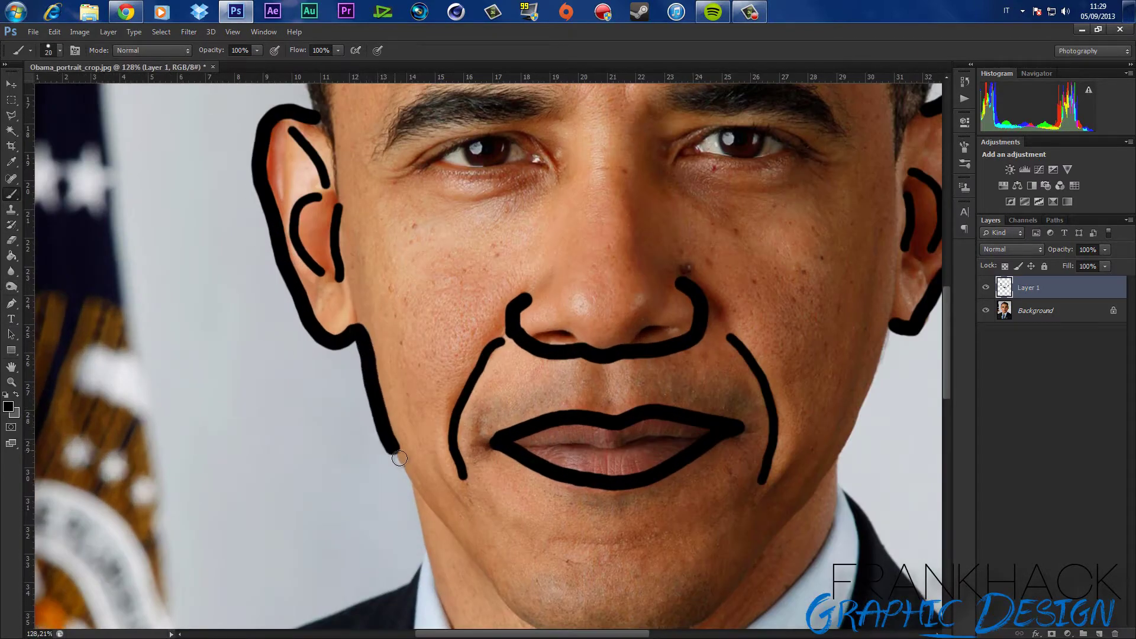
{"action": "scroll", "coordinate": [538, 592], "scroll_direction": "down", "scroll_amount": 5}
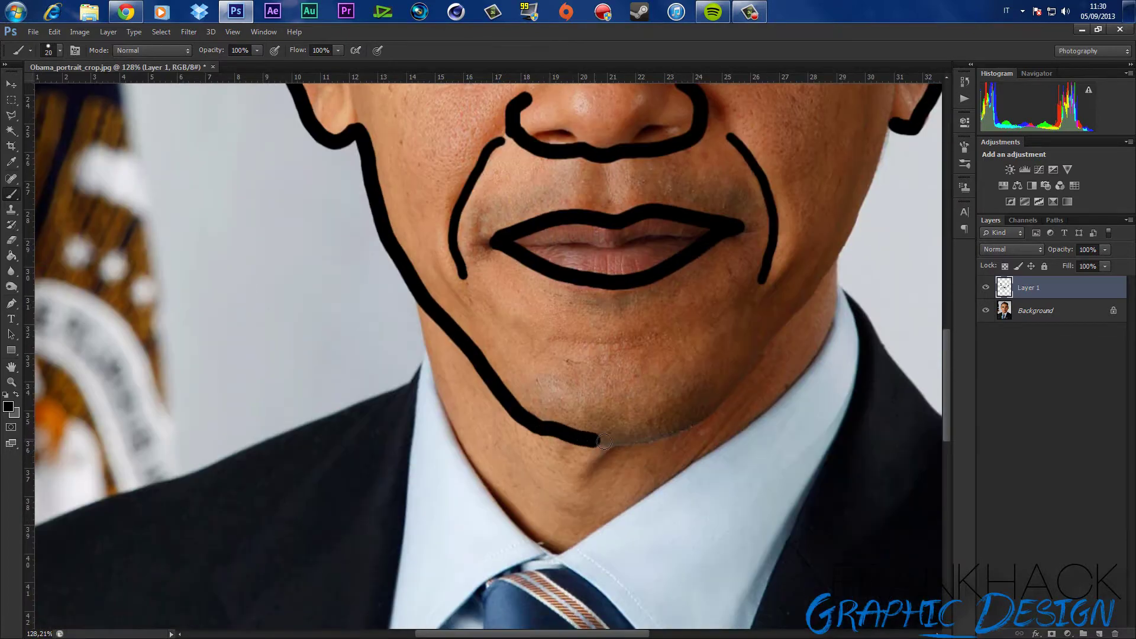
{"action": "left_click_drag", "start_coordinate": [546, 428], "coordinate": [858, 224]}
{"action": "scroll", "coordinate": [952, 343], "scroll_direction": "up", "scroll_amount": 1}
{"action": "scroll", "coordinate": [888, 415], "scroll_direction": "up", "scroll_amount": 4}
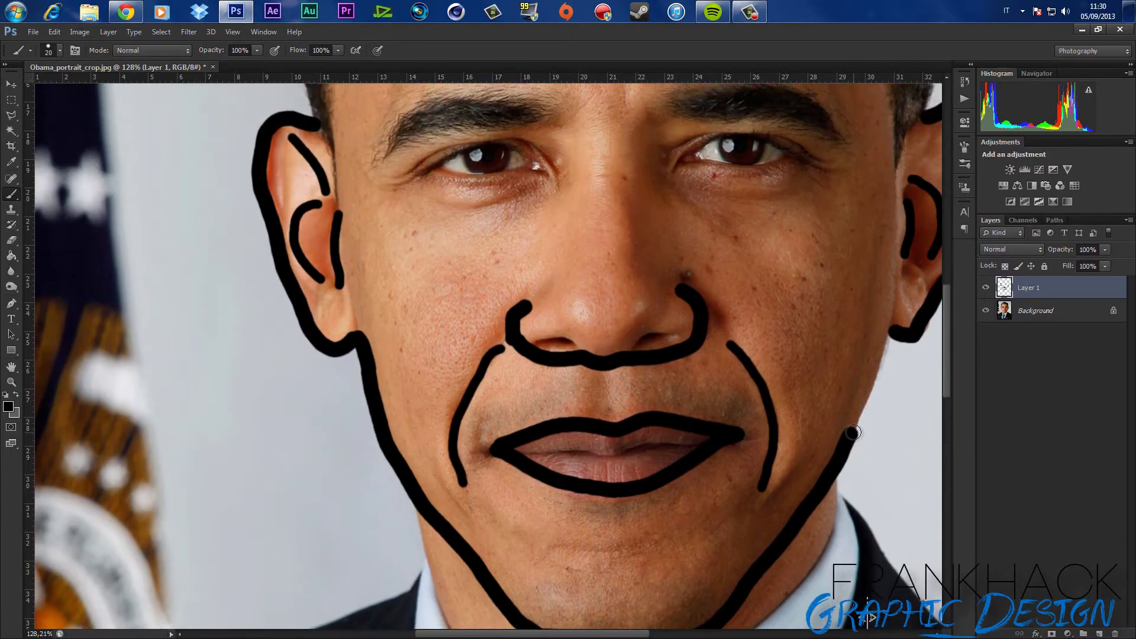
{"action": "scroll", "coordinate": [953, 308], "scroll_direction": "up", "scroll_amount": 1}
{"action": "scroll", "coordinate": [896, 391], "scroll_direction": "up", "scroll_amount": 5}
{"action": "left_click_drag", "start_coordinate": [896, 392], "coordinate": [846, 100]}
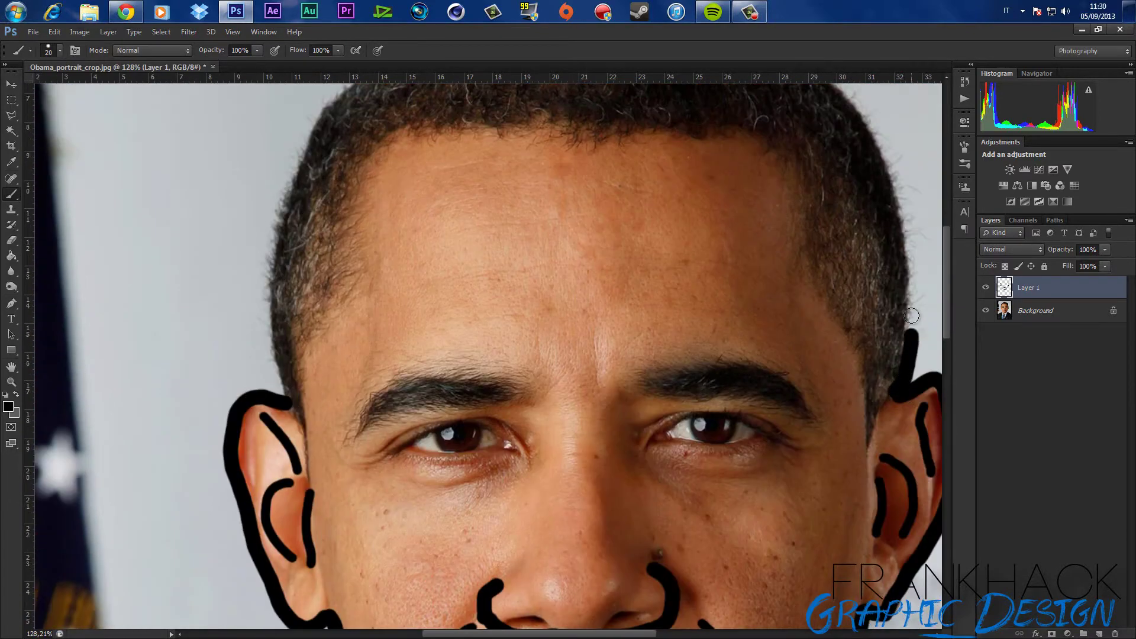
{"action": "scroll", "coordinate": [920, 232], "scroll_direction": "up", "scroll_amount": 3}
{"action": "mouse_move", "coordinate": [855, 247]}
{"action": "left_mouse_down"}
{"action": "mouse_move", "coordinate": [483, 138]}
{"action": "mouse_move", "coordinate": [293, 547]}
{"action": "left_mouse_up"}
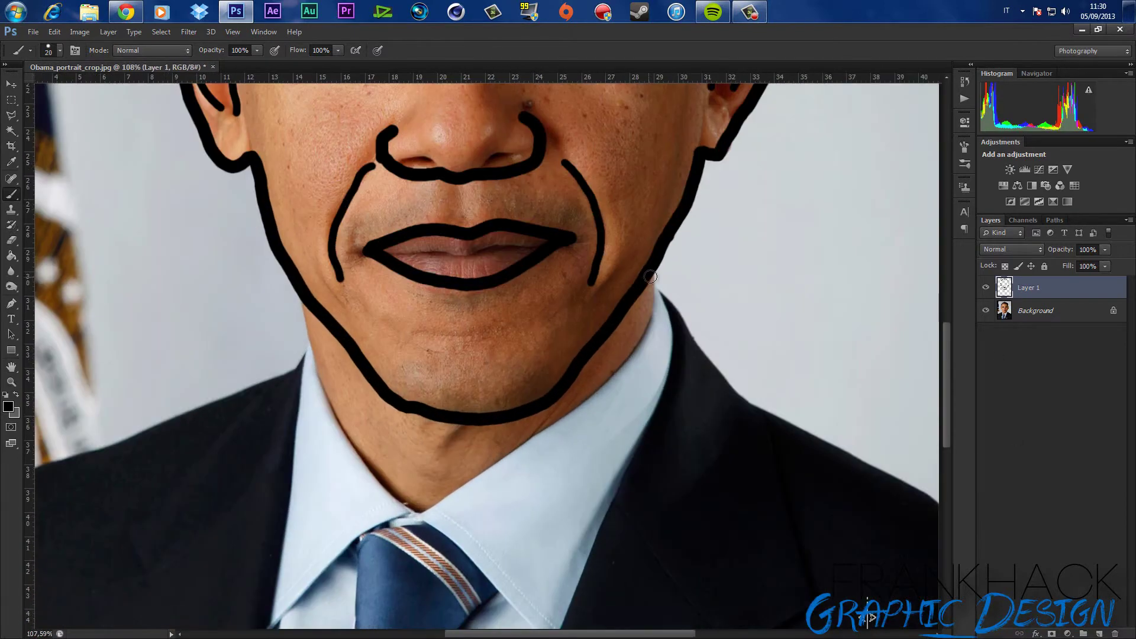
Outline the side of the neck down to the collar V, plus the suit collar and lapel.
{"action": "left_click", "coordinate": [55, 54]}
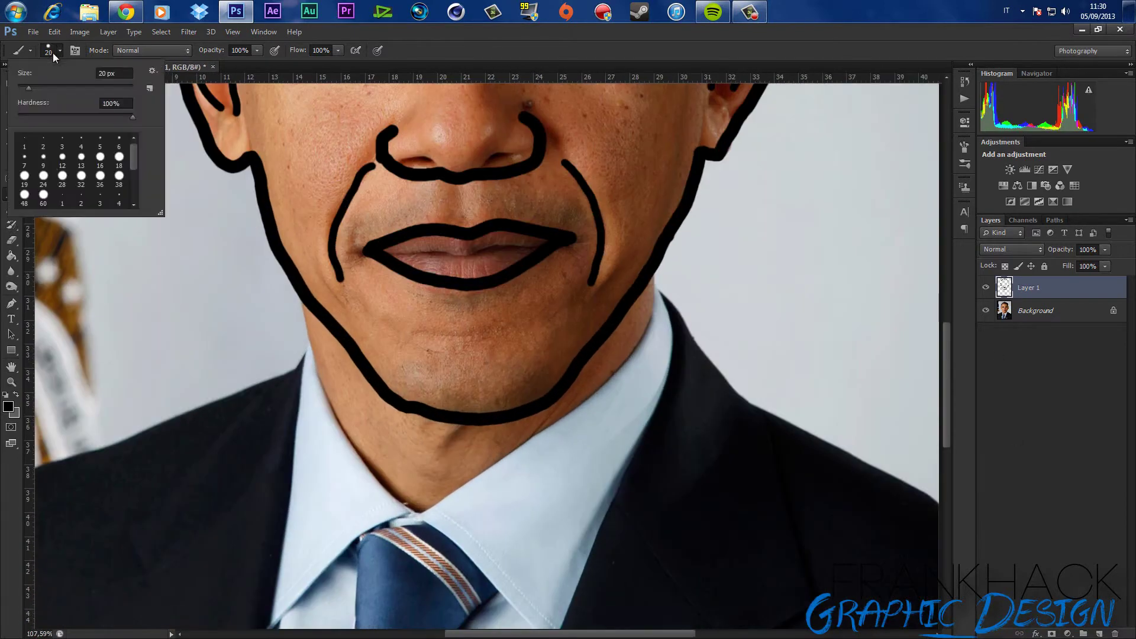
{"action": "left_click_drag", "start_coordinate": [657, 272], "coordinate": [652, 307]}
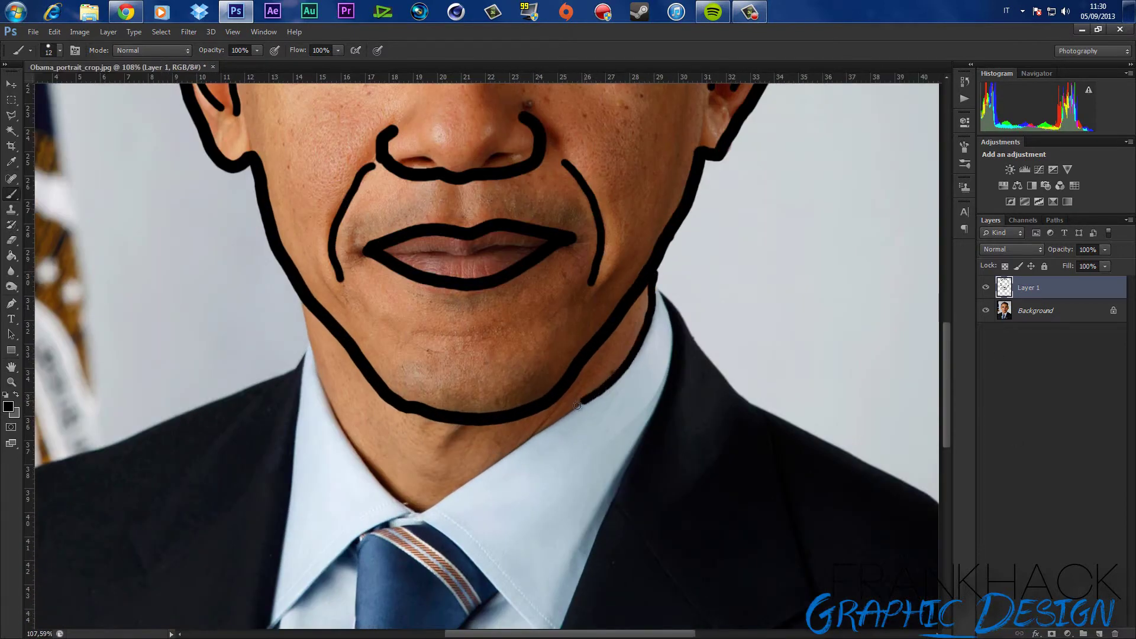
{"action": "mouse_move", "coordinate": [578, 406]}
{"action": "left_mouse_down"}
{"action": "mouse_move", "coordinate": [314, 363]}
{"action": "mouse_move", "coordinate": [305, 317]}
{"action": "left_mouse_up"}
{"action": "scroll", "coordinate": [305, 317], "scroll_direction": "down", "scroll_amount": 3}
{"action": "scroll", "coordinate": [531, 291], "scroll_direction": "up", "scroll_amount": 3}
{"action": "left_click_drag", "start_coordinate": [531, 291], "coordinate": [568, 407]}
{"action": "scroll", "coordinate": [528, 273], "scroll_direction": "down", "scroll_amount": 2}
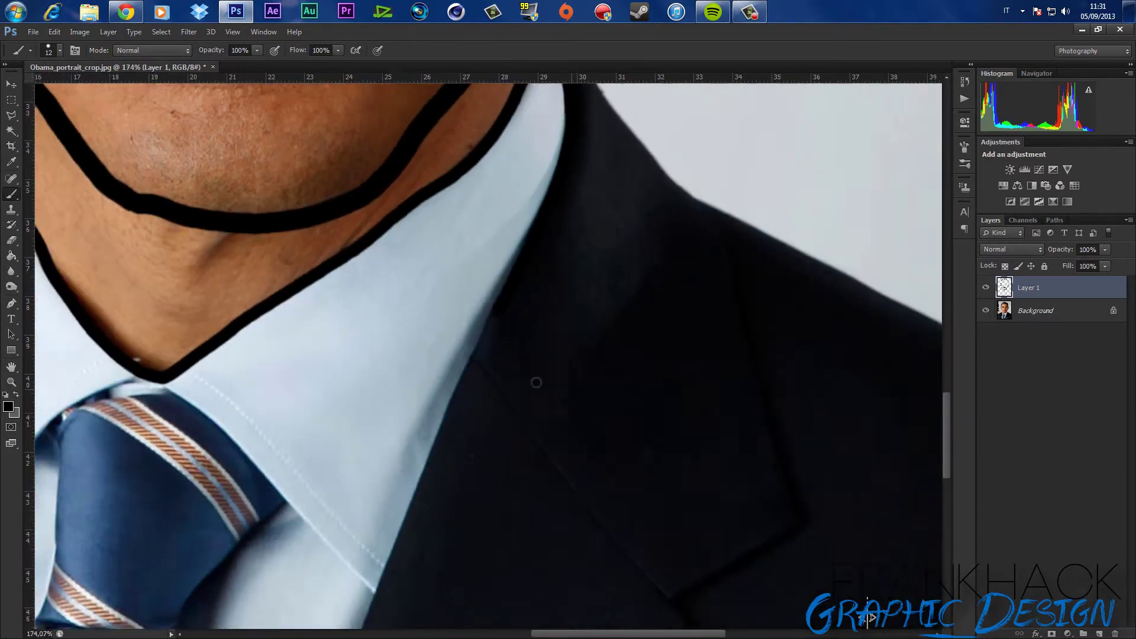
{"action": "mouse_move", "coordinate": [507, 315]}
{"action": "left_mouse_down"}
{"action": "mouse_move", "coordinate": [451, 419]}
{"action": "mouse_move", "coordinate": [379, 627]}
{"action": "left_mouse_up"}
{"action": "scroll", "coordinate": [471, 419], "scroll_direction": "down", "scroll_amount": 2}
{"action": "scroll", "coordinate": [451, 453], "scroll_direction": "up", "scroll_amount": 2}
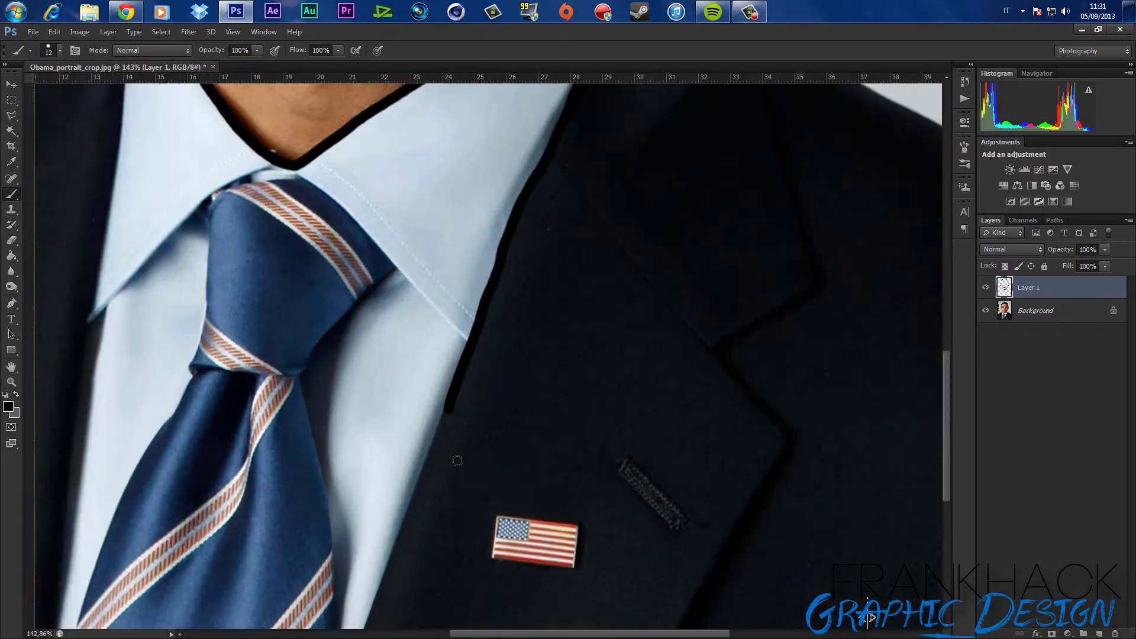
{"action": "left_click_drag", "start_coordinate": [449, 411], "coordinate": [373, 619]}
{"action": "scroll", "coordinate": [947, 463], "scroll_direction": "down", "scroll_amount": 3}
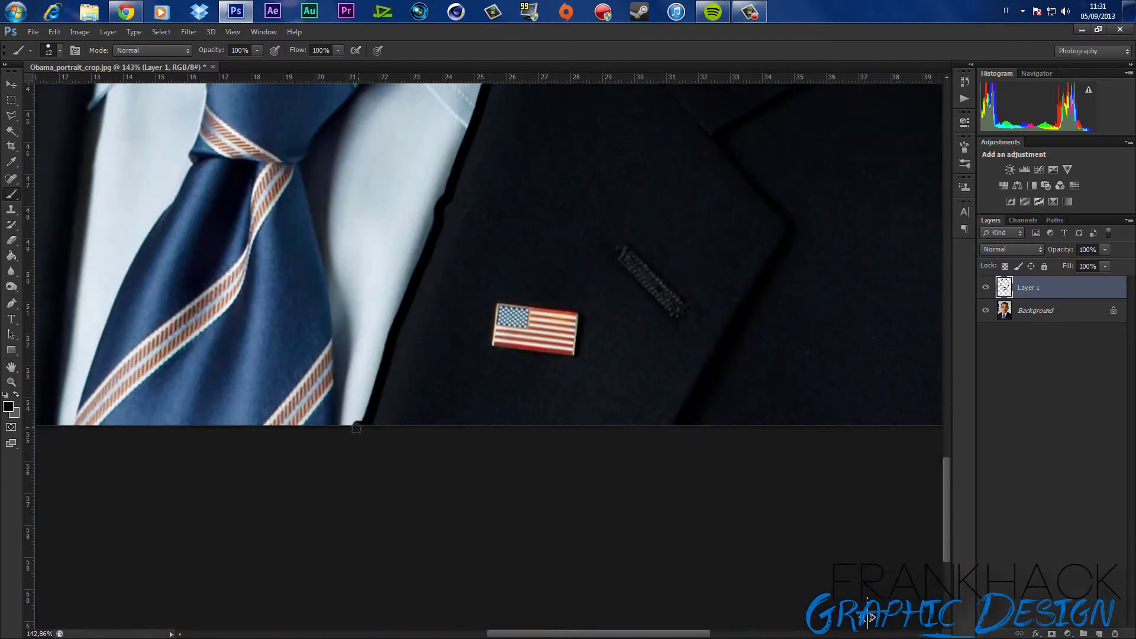
Outline the shirt's left edge and collar edges, then hide the photo to check.
{"action": "left_click_drag", "start_coordinate": [55, 426], "coordinate": [62, 340]}
{"action": "scroll", "coordinate": [421, 325], "scroll_direction": "down", "scroll_amount": 3}
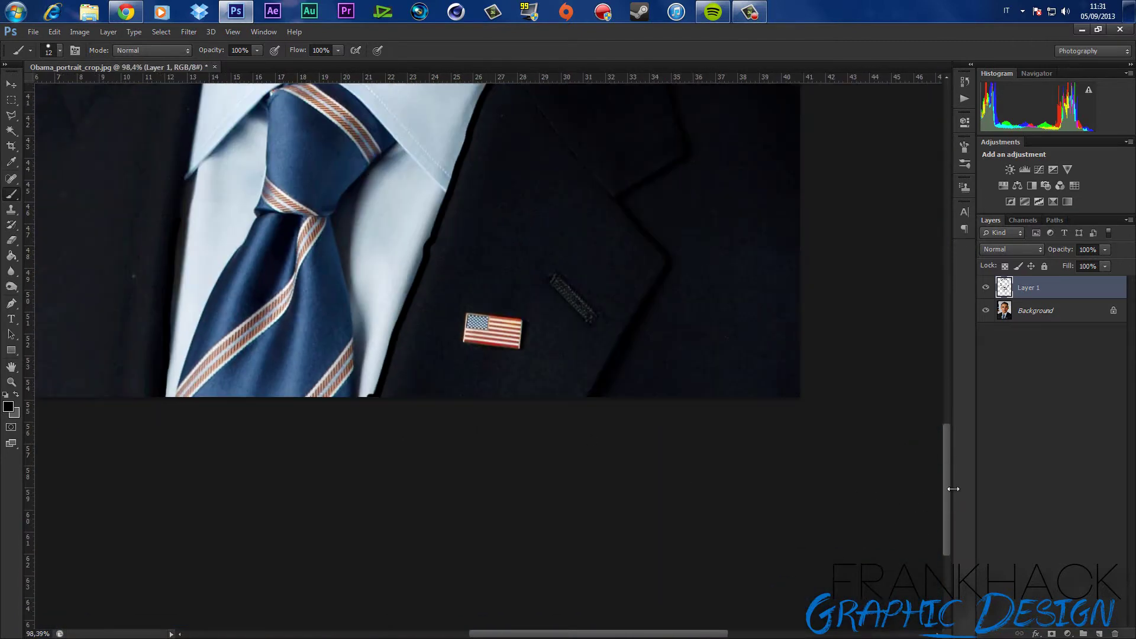
{"action": "scroll", "coordinate": [391, 278], "scroll_direction": "up", "scroll_amount": 2}
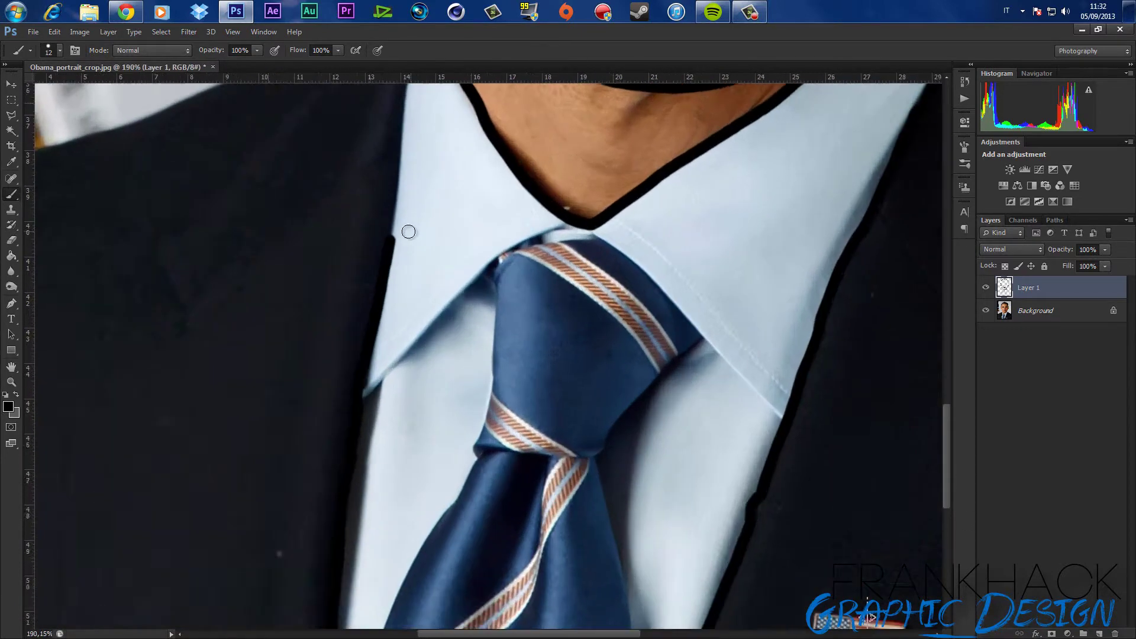
{"action": "left_click_drag", "start_coordinate": [391, 243], "coordinate": [408, 89]}
{"action": "scroll", "coordinate": [395, 385], "scroll_direction": "up", "scroll_amount": 2}
{"action": "left_click_drag", "start_coordinate": [394, 385], "coordinate": [422, 189]}
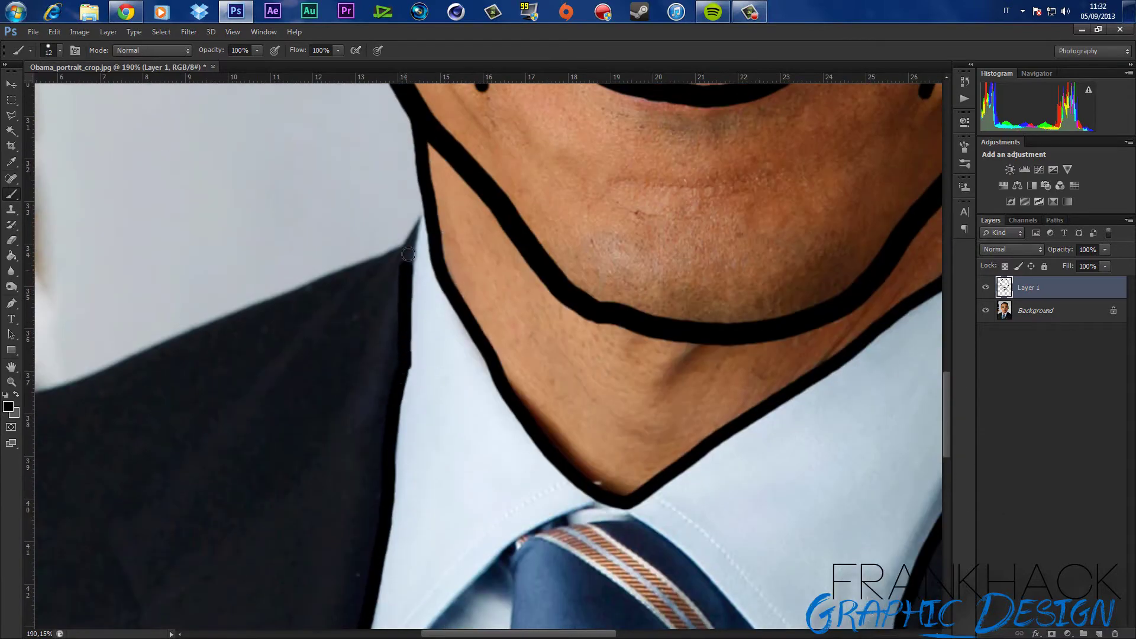
{"action": "scroll", "coordinate": [421, 195], "scroll_direction": "down", "scroll_amount": 5}
{"action": "left_click", "coordinate": [986, 310]}
Outline both suit shoulders and trace the lapel edge up to the collar.
{"action": "scroll", "coordinate": [573, 506], "scroll_direction": "up", "scroll_amount": 3}
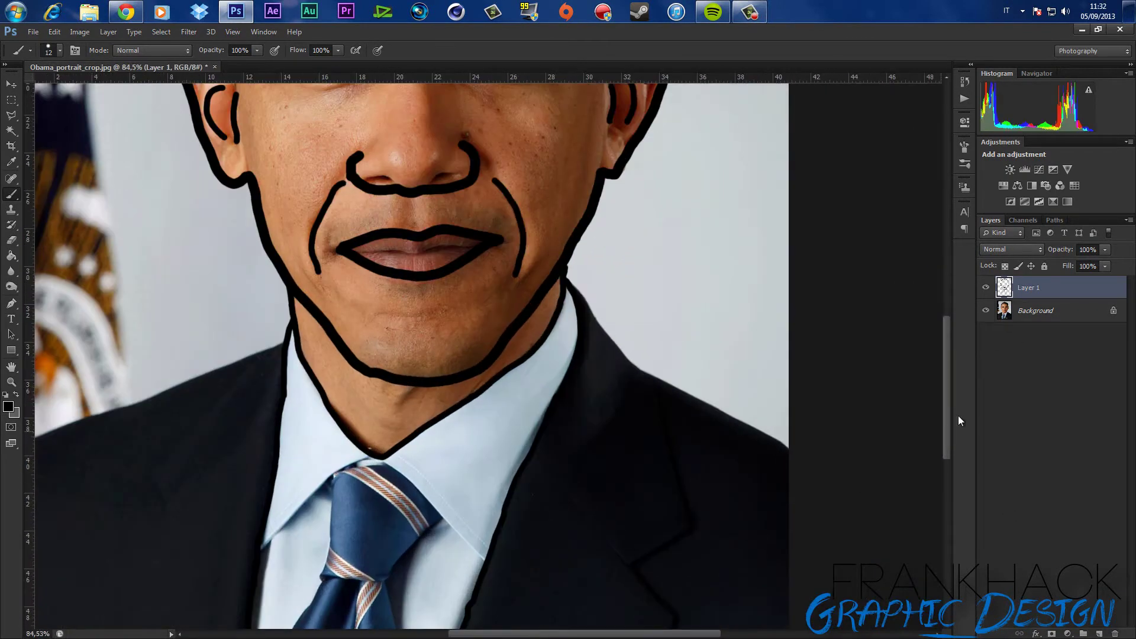
{"action": "scroll", "coordinate": [566, 270], "scroll_direction": "up", "scroll_amount": 2}
{"action": "left_click_drag", "start_coordinate": [581, 290], "coordinate": [910, 529]}
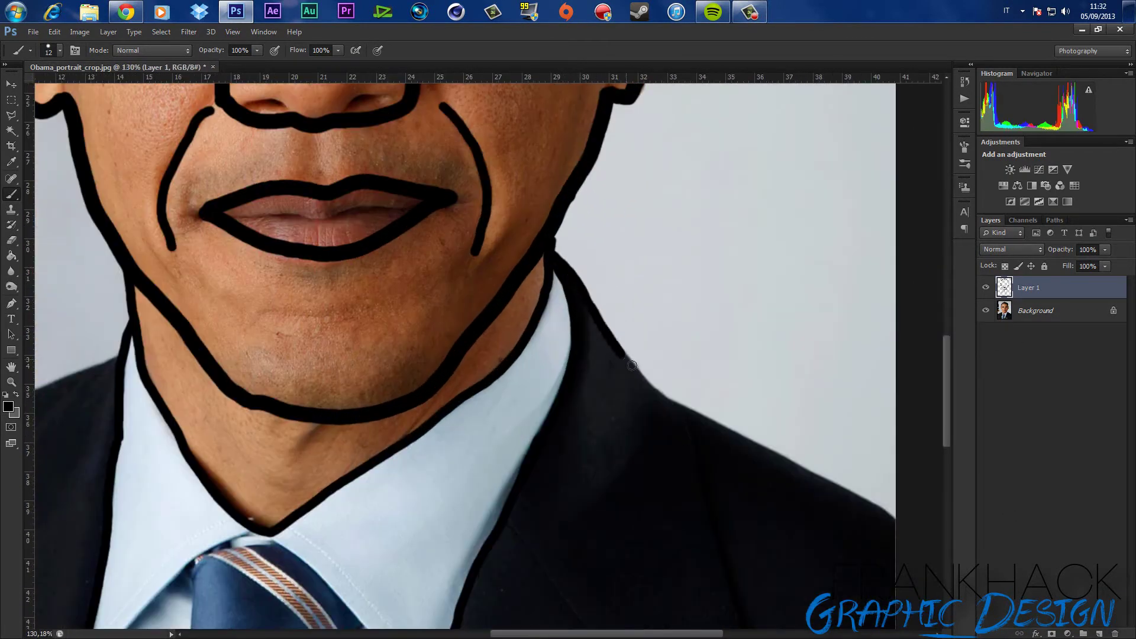
{"action": "scroll", "coordinate": [396, 499], "scroll_direction": "down", "scroll_amount": 2}
{"action": "scroll", "coordinate": [396, 500], "scroll_direction": "up", "scroll_amount": 3}
{"action": "left_click_drag", "start_coordinate": [509, 261], "coordinate": [134, 405]}
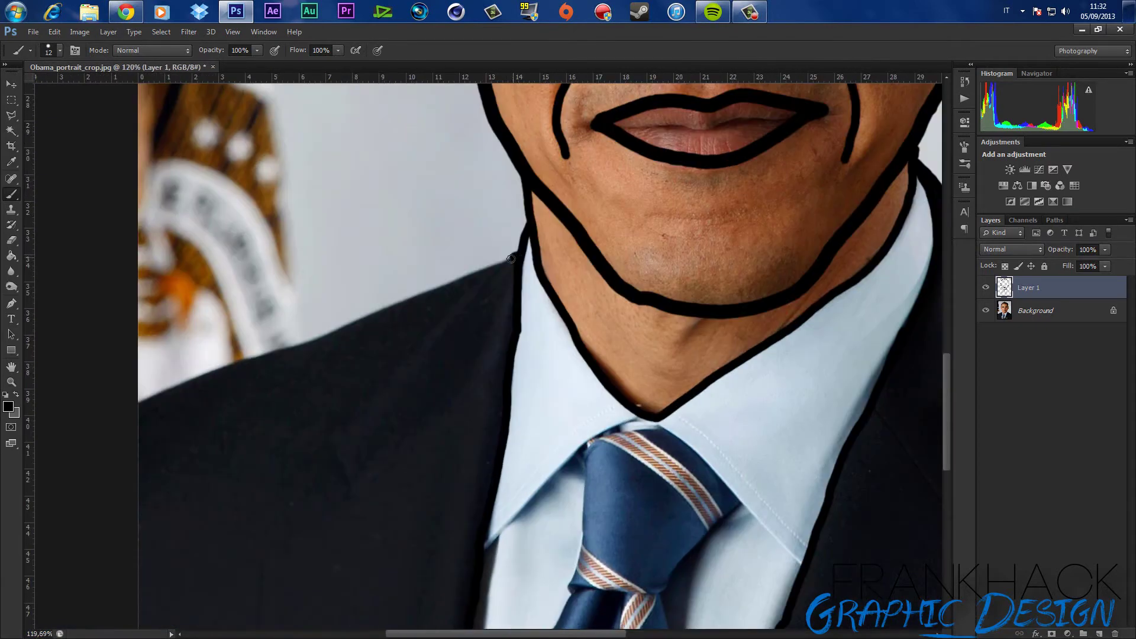
{"action": "scroll", "coordinate": [139, 414], "scroll_direction": "down", "scroll_amount": 3}
{"action": "scroll", "coordinate": [237, 533], "scroll_direction": "down", "scroll_amount": 1}
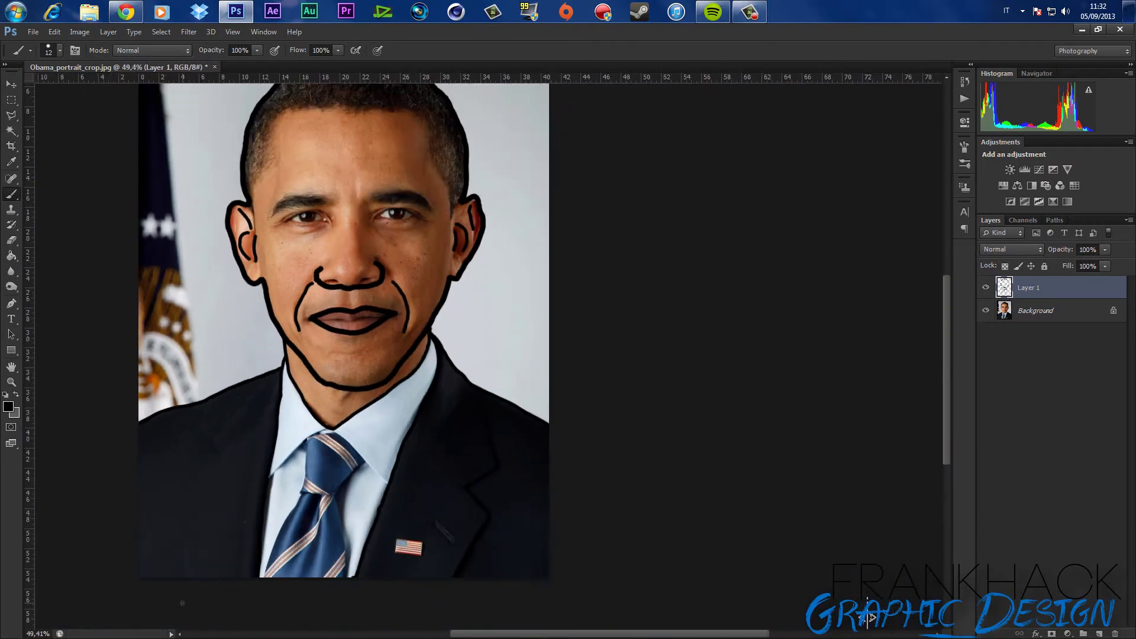
{"action": "scroll", "coordinate": [201, 572], "scroll_direction": "up", "scroll_amount": 3}
{"action": "mouse_move", "coordinate": [192, 571]}
{"action": "left_mouse_down"}
{"action": "mouse_move", "coordinate": [196, 468]}
{"action": "mouse_move", "coordinate": [227, 345]}
{"action": "left_mouse_up"}
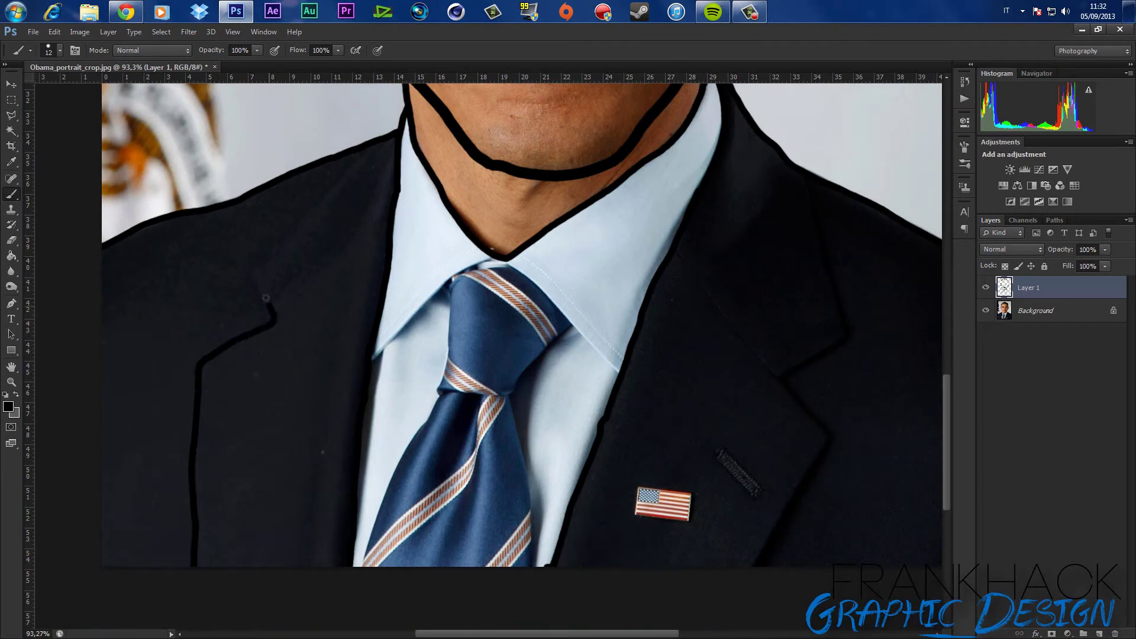
{"action": "left_click_drag", "start_coordinate": [251, 266], "coordinate": [388, 139]}
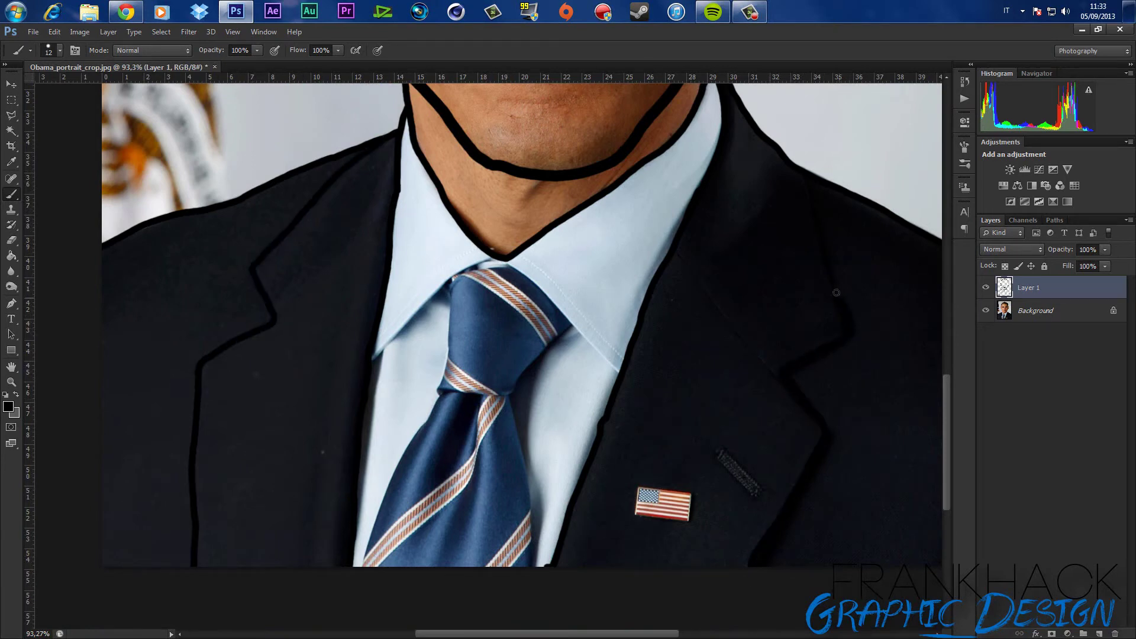
{"action": "scroll", "coordinate": [787, 168], "scroll_direction": "down", "scroll_amount": 2}
{"action": "scroll", "coordinate": [740, 296], "scroll_direction": "down", "scroll_amount": 4}
Outline the right and left collar edges, toggling the photo's visibility to check.
{"action": "left_click", "coordinate": [986, 310]}
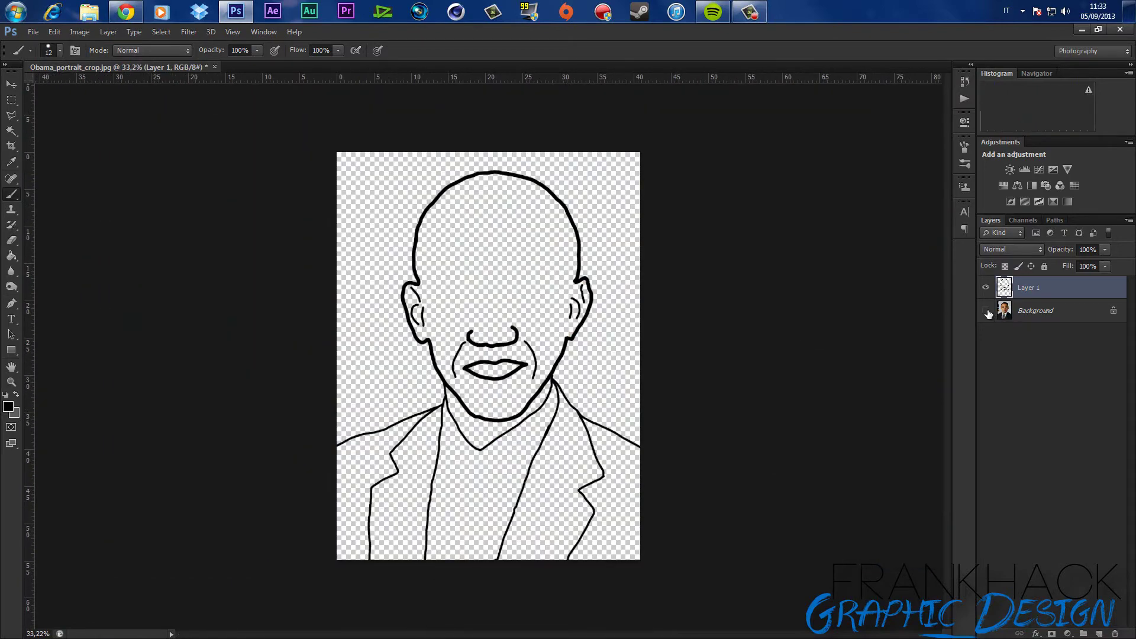
{"action": "scroll", "coordinate": [519, 481], "scroll_direction": "up", "scroll_amount": 4}
{"action": "left_click_drag", "start_coordinate": [521, 510], "coordinate": [373, 381]}
{"action": "left_click_drag", "start_coordinate": [318, 404], "coordinate": [262, 466]}
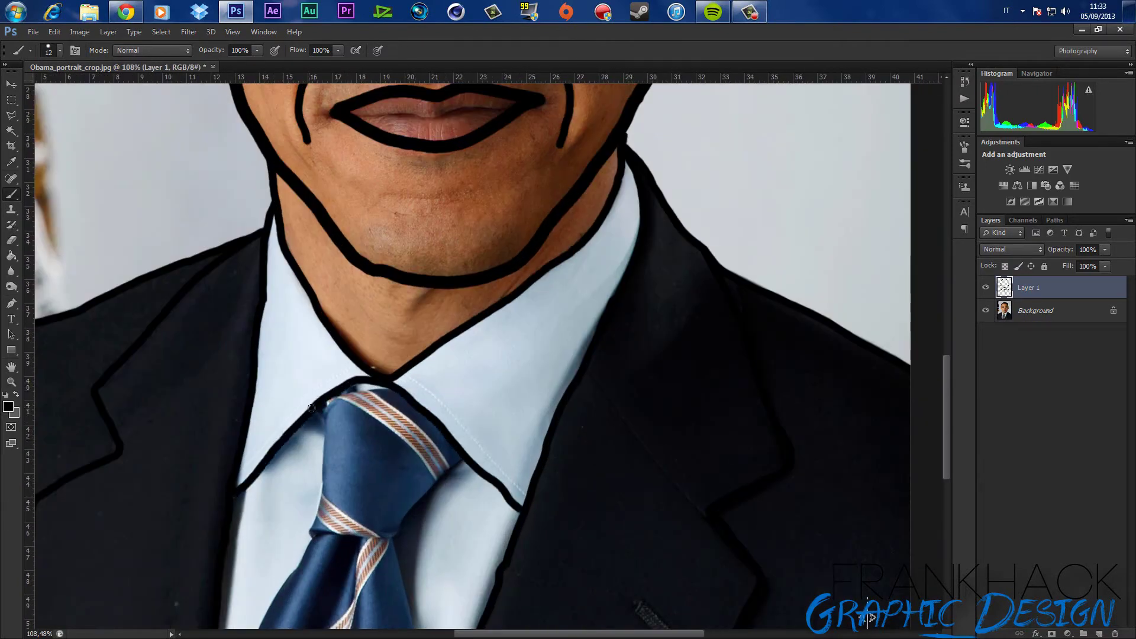
{"action": "left_click", "coordinate": [985, 310]}
{"action": "scroll", "coordinate": [482, 330], "scroll_direction": "down", "scroll_amount": 4}
{"action": "scroll", "coordinate": [482, 329], "scroll_direction": "up", "scroll_amount": 2}
{"action": "left_click", "coordinate": [986, 310]}
{"action": "scroll", "coordinate": [710, 355], "scroll_direction": "up", "scroll_amount": 2}
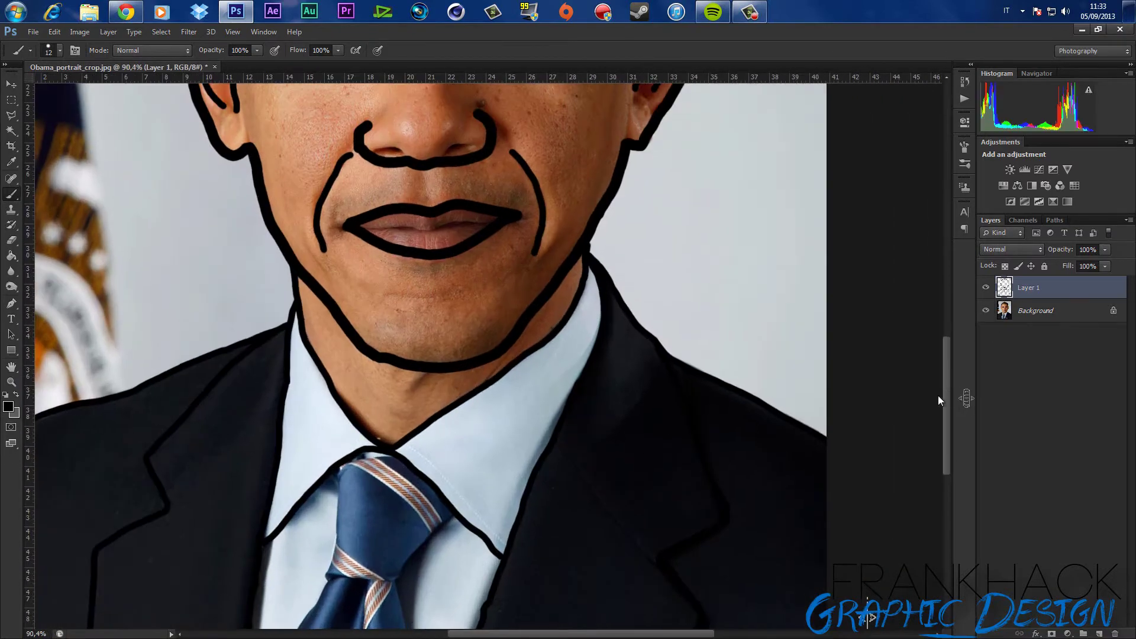
{"action": "scroll", "coordinate": [941, 401], "scroll_direction": "down", "scroll_amount": 4}
{"action": "scroll", "coordinate": [262, 506], "scroll_direction": "up", "scroll_amount": 4}
Outline both edges of the tie up to the collar, plus a stroke up the shirt front.
{"action": "mouse_move", "coordinate": [263, 506]}
{"action": "left_mouse_down"}
{"action": "mouse_move", "coordinate": [340, 325]}
{"action": "mouse_move", "coordinate": [407, 216]}
{"action": "mouse_move", "coordinate": [441, 89]}
{"action": "left_mouse_up"}
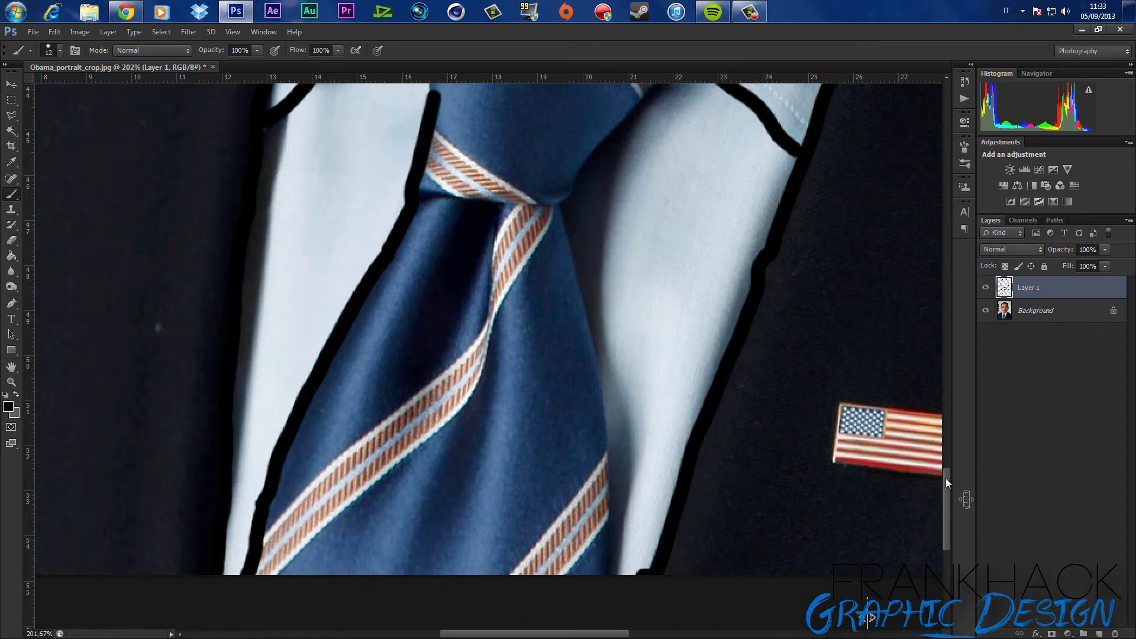
{"action": "left_click_drag", "start_coordinate": [945, 478], "coordinate": [946, 431]}
{"action": "mouse_move", "coordinate": [435, 417]}
{"action": "left_mouse_down"}
{"action": "mouse_move", "coordinate": [436, 317]}
{"action": "mouse_move", "coordinate": [468, 254]}
{"action": "mouse_move", "coordinate": [556, 240]}
{"action": "mouse_move", "coordinate": [618, 443]}
{"action": "mouse_move", "coordinate": [556, 525]}
{"action": "mouse_move", "coordinate": [574, 592]}
{"action": "left_mouse_up"}
{"action": "scroll", "coordinate": [574, 592], "scroll_direction": "down", "scroll_amount": 2}
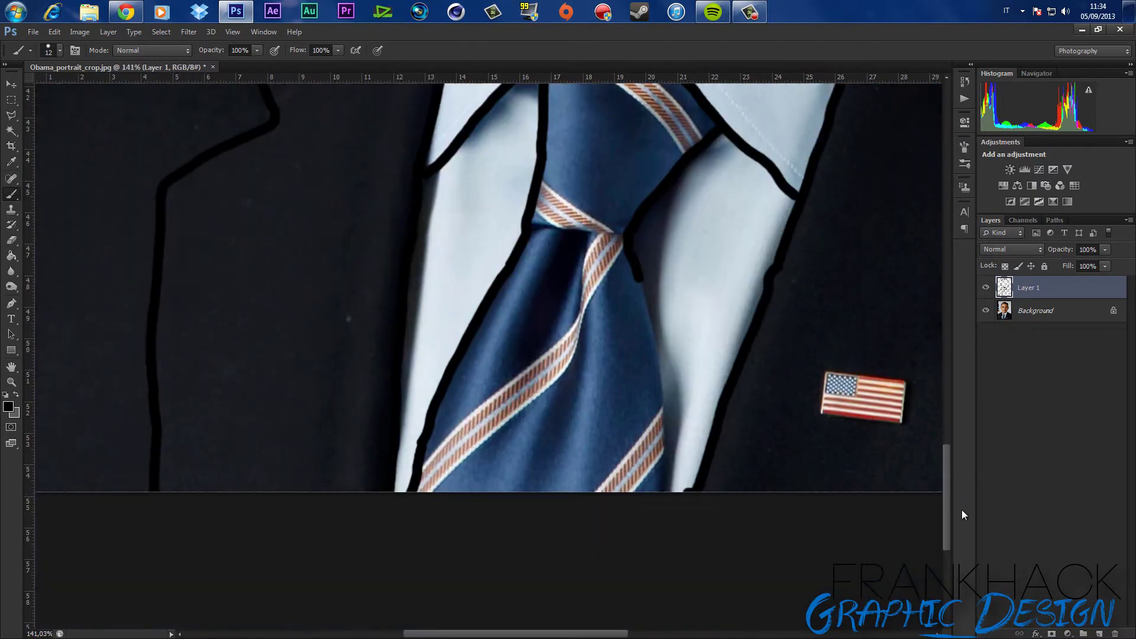
{"action": "mouse_move", "coordinate": [667, 485]}
{"action": "left_mouse_down"}
{"action": "mouse_move", "coordinate": [663, 388]}
{"action": "mouse_move", "coordinate": [638, 275]}
{"action": "left_mouse_up"}
{"action": "scroll", "coordinate": [638, 275], "scroll_direction": "down", "scroll_amount": 2}
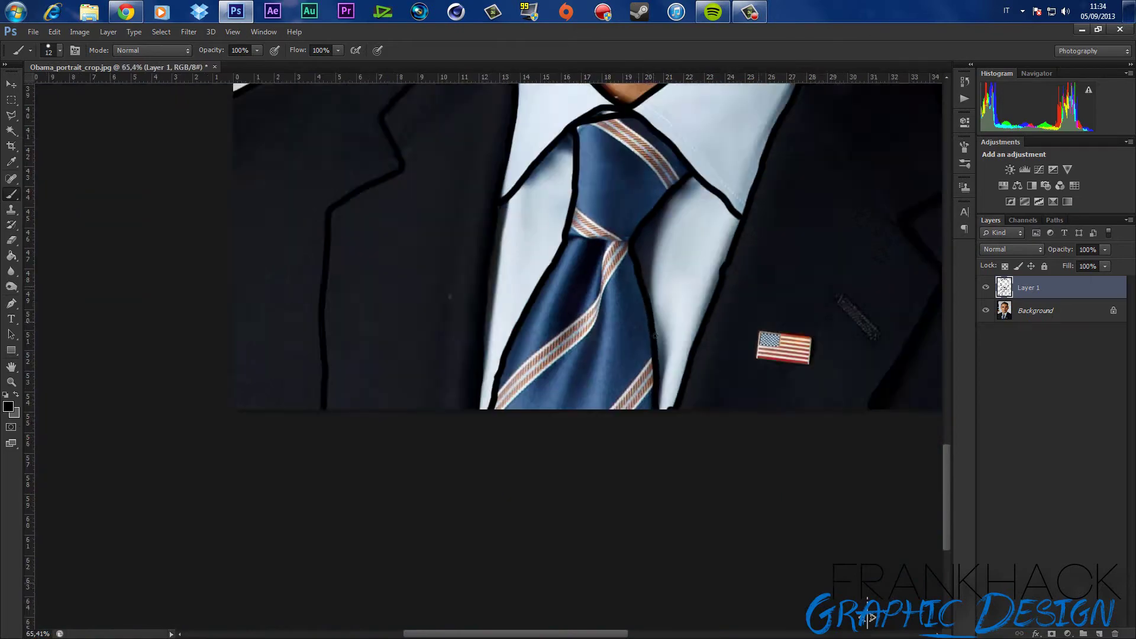
{"action": "scroll", "coordinate": [638, 275], "scroll_direction": "down", "scroll_amount": 2}
Toggle the Background layer off and on to review the tie outlines.
{"action": "left_click", "coordinate": [986, 311]}
{"action": "scroll", "coordinate": [430, 541], "scroll_direction": "up", "scroll_amount": 2}
{"action": "scroll", "coordinate": [431, 541], "scroll_direction": "up", "scroll_amount": 3}
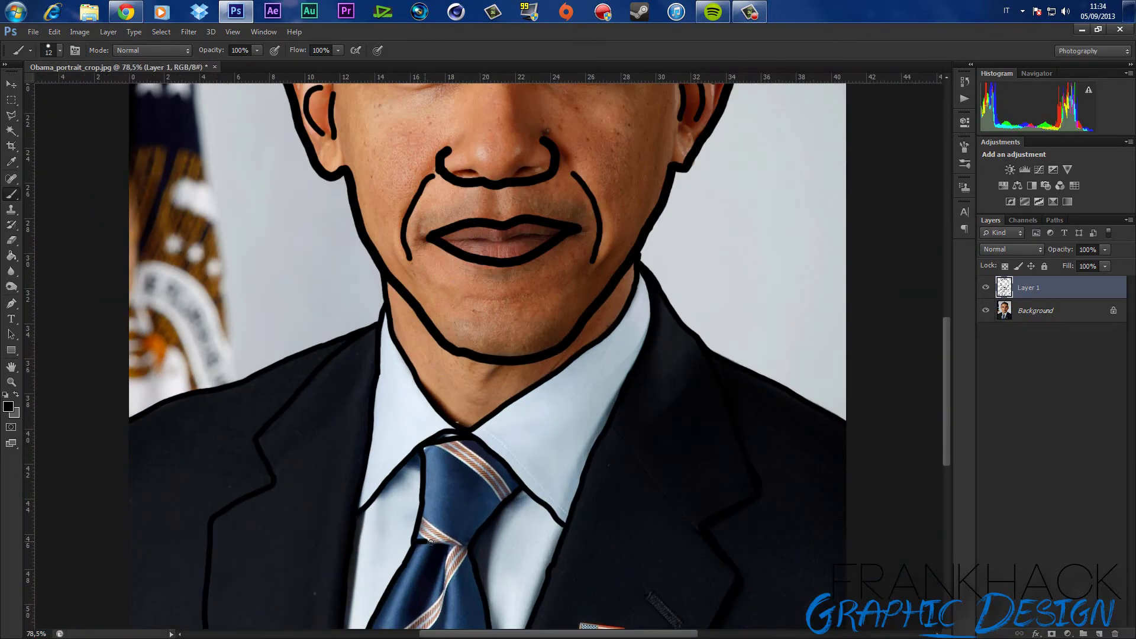
{"action": "left_click", "coordinate": [986, 310]}
{"action": "scroll", "coordinate": [827, 376], "scroll_direction": "down", "scroll_amount": 3}
{"action": "left_click", "coordinate": [986, 310]}
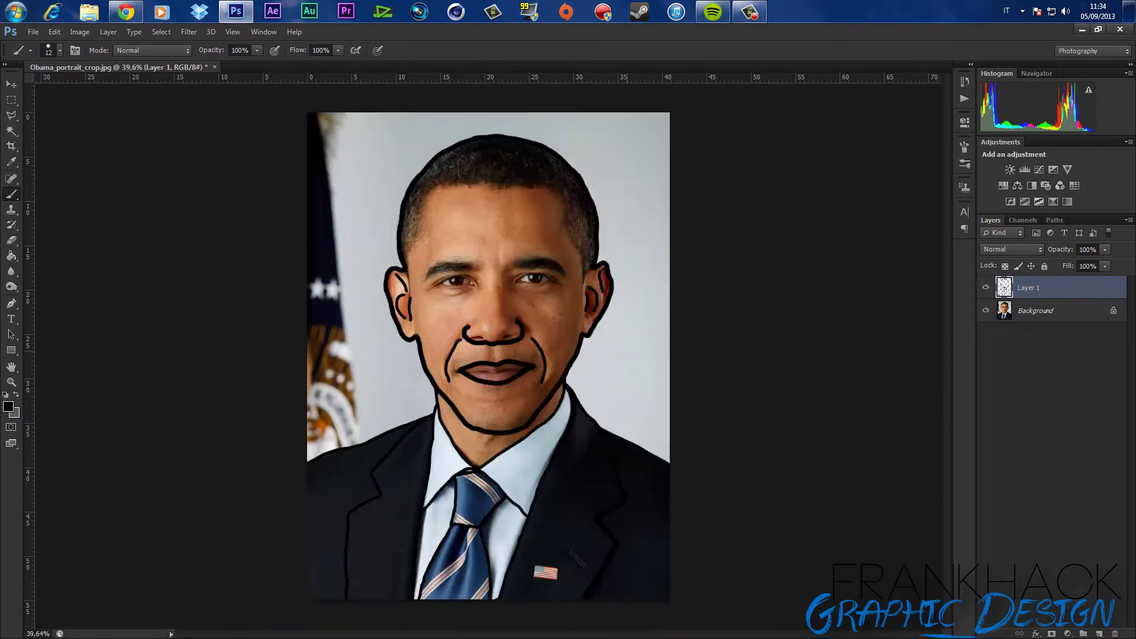
{"action": "scroll", "coordinate": [643, 200], "scroll_direction": "up", "scroll_amount": 3}
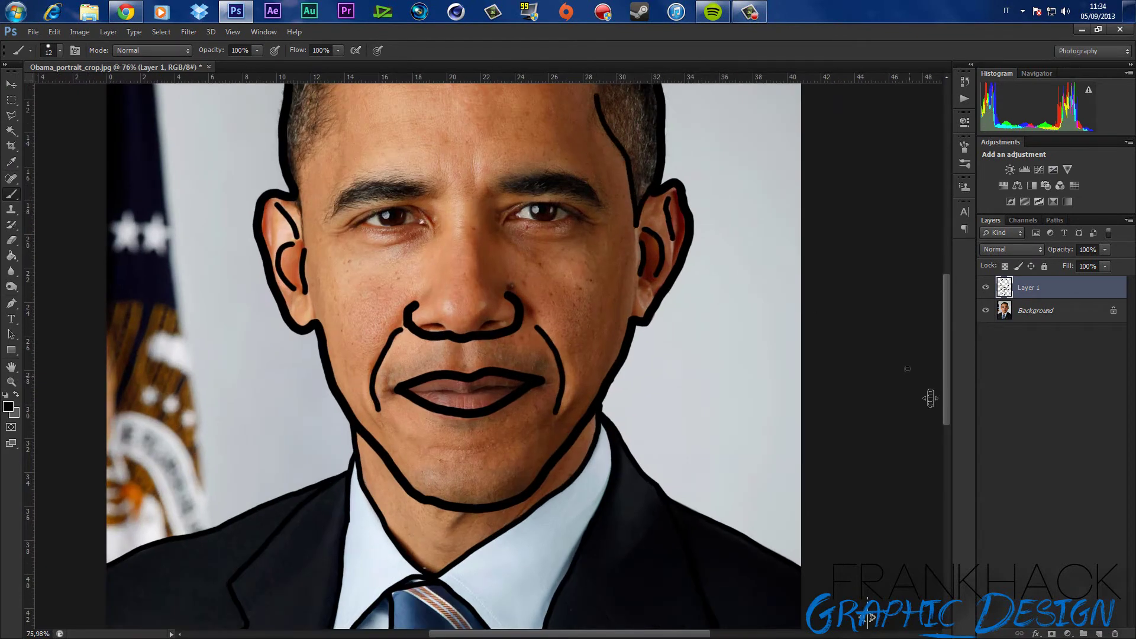
{"action": "scroll", "coordinate": [930, 399], "scroll_direction": "up", "scroll_amount": 3}
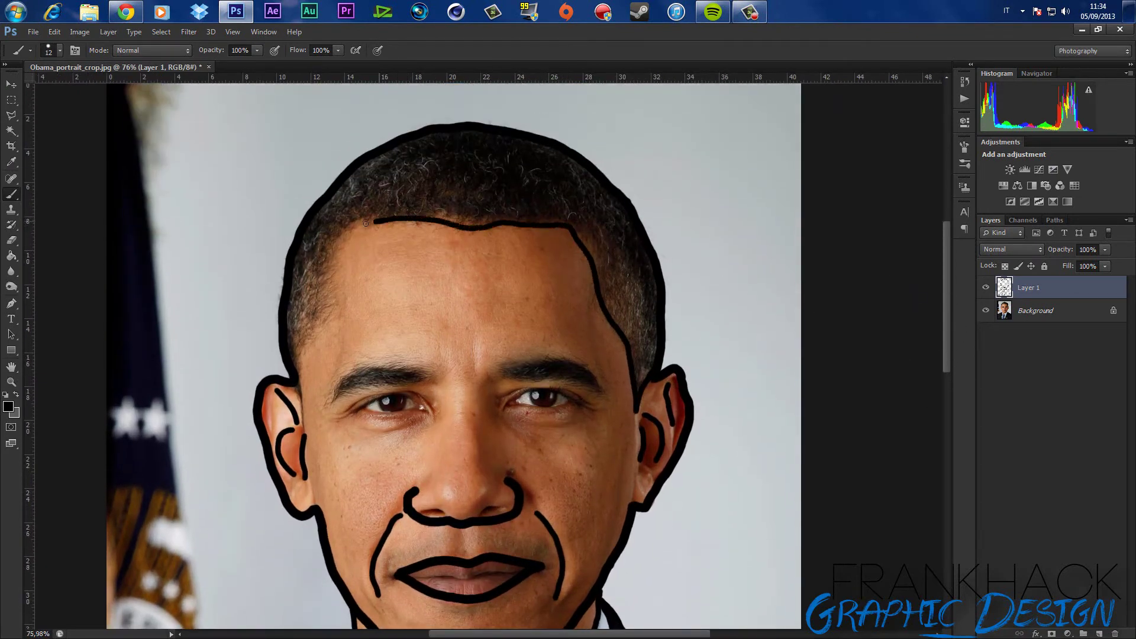
Paint the first eyebrow solid black.
{"action": "scroll", "coordinate": [293, 374], "scroll_direction": "down", "scroll_amount": 3}
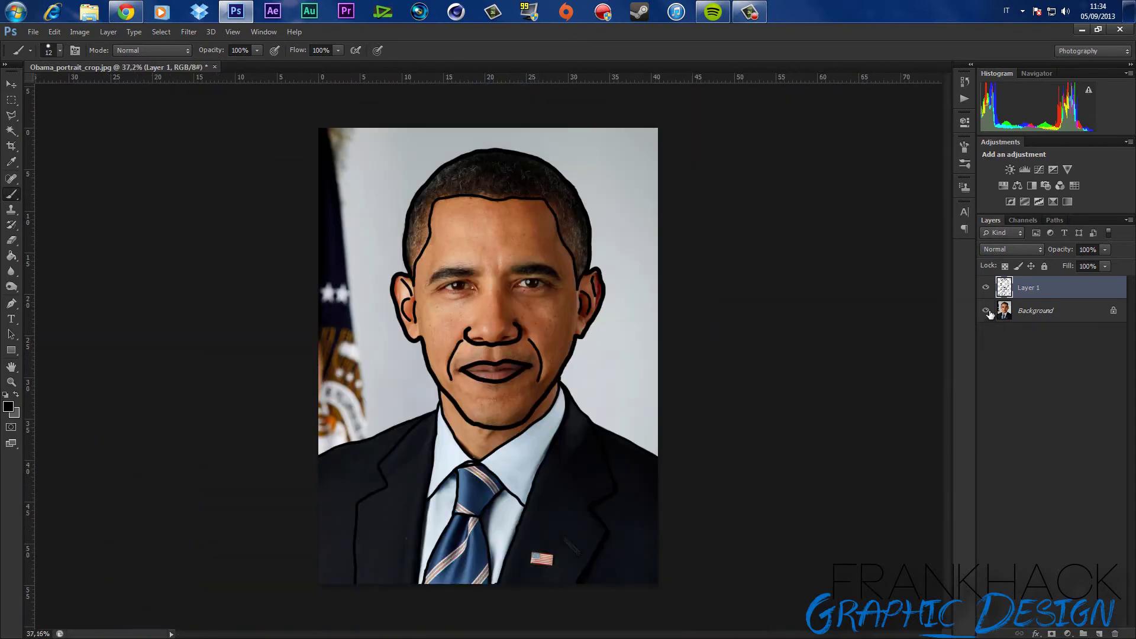
{"action": "scroll", "coordinate": [333, 227], "scroll_direction": "up", "scroll_amount": 2}
{"action": "scroll", "coordinate": [332, 227], "scroll_direction": "up", "scroll_amount": 2}
{"action": "left_click", "coordinate": [324, 235]}
{"action": "left_click_drag", "start_coordinate": [333, 227], "coordinate": [433, 209]}
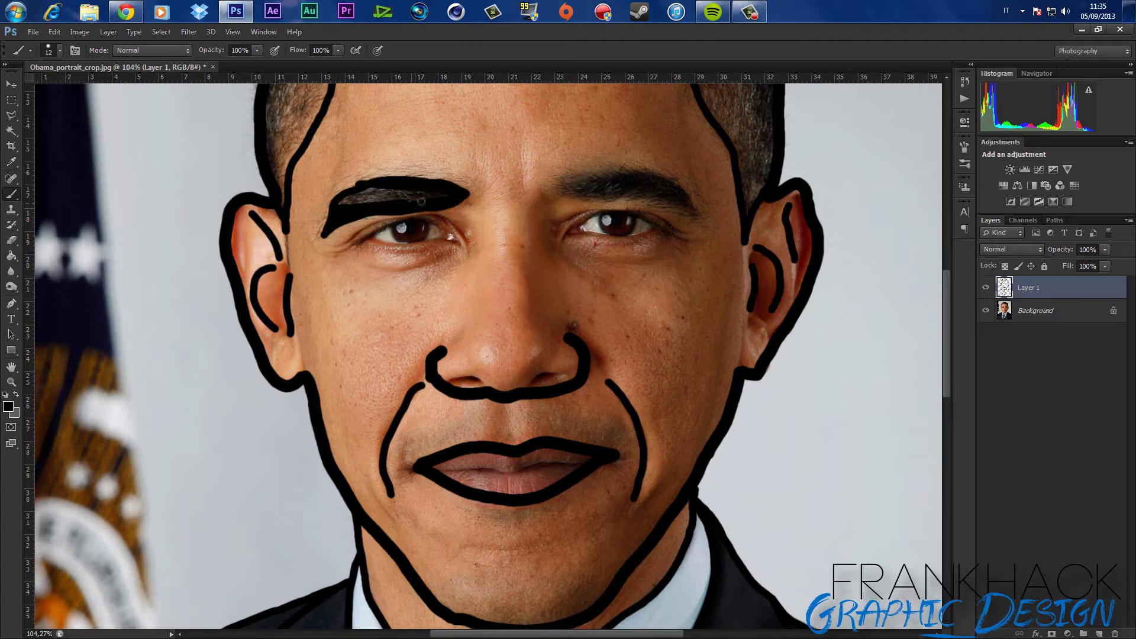
{"action": "left_click_drag", "start_coordinate": [421, 202], "coordinate": [340, 203]}
Tidy with the eraser and paint the second eyebrow solid black, hiding the photo to check.
{"action": "key", "text": "e"}
{"action": "left_click", "coordinate": [59, 50]}
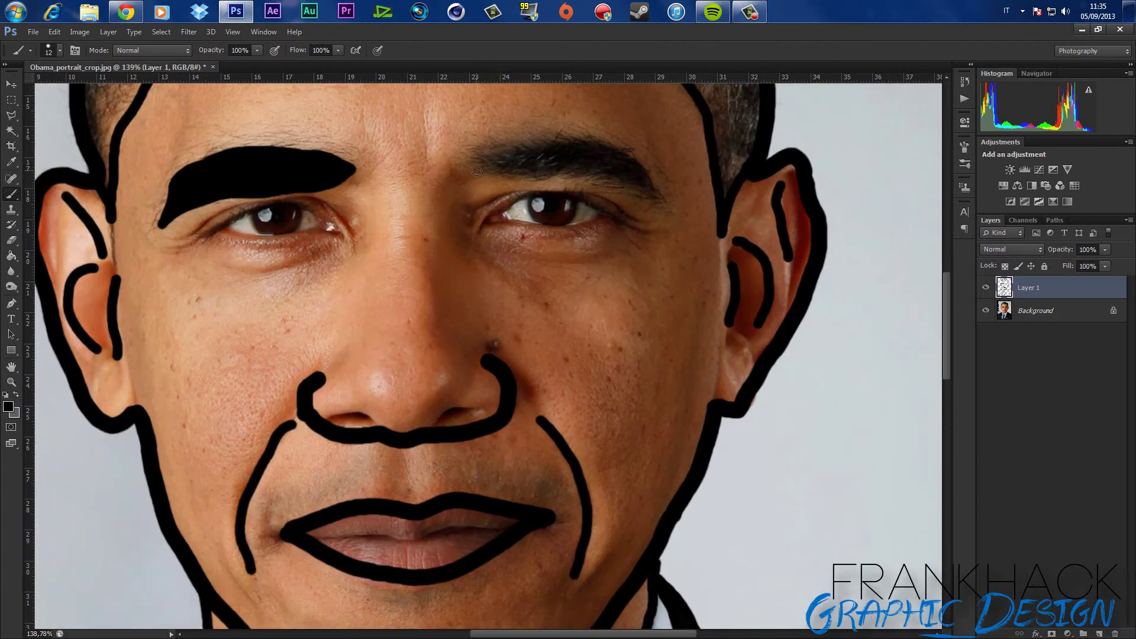
{"action": "mouse_move", "coordinate": [474, 170]}
{"action": "left_mouse_down"}
{"action": "mouse_move", "coordinate": [559, 177]}
{"action": "mouse_move", "coordinate": [663, 207]}
{"action": "mouse_move", "coordinate": [636, 158]}
{"action": "mouse_move", "coordinate": [583, 139]}
{"action": "mouse_move", "coordinate": [483, 147]}
{"action": "mouse_move", "coordinate": [654, 194]}
{"action": "mouse_move", "coordinate": [492, 159]}
{"action": "left_mouse_up"}
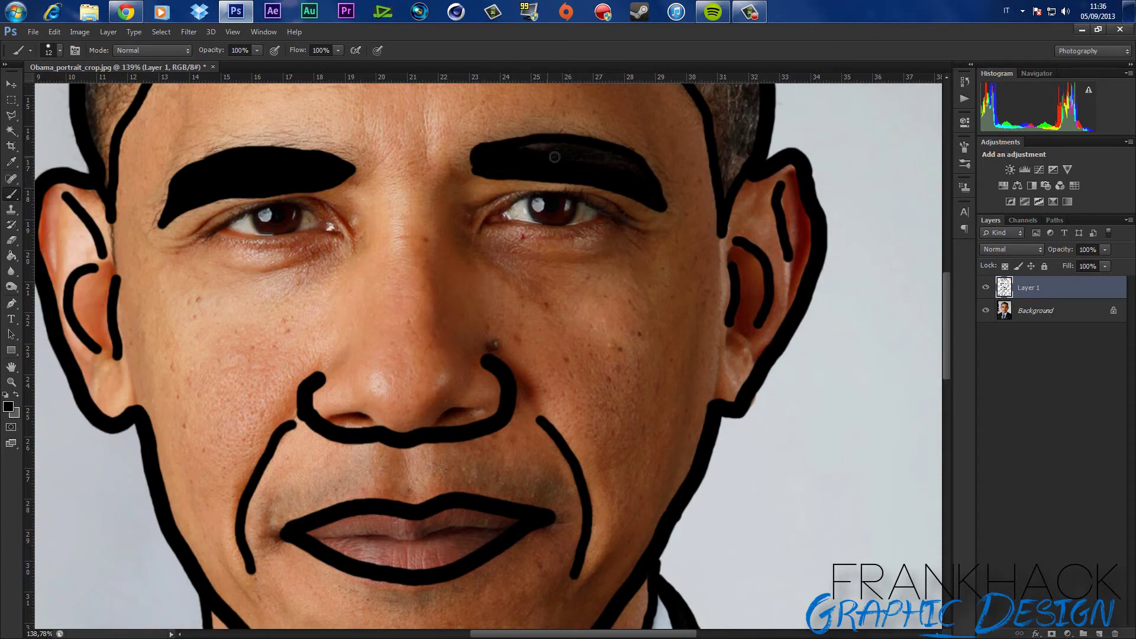
{"action": "left_click", "coordinate": [991, 310]}
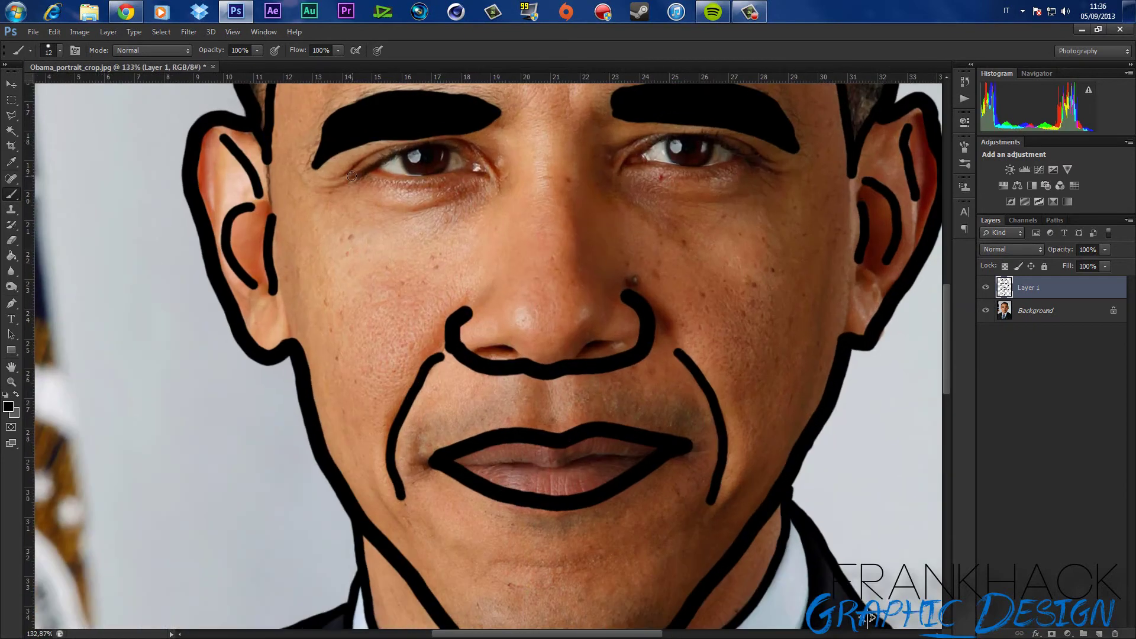
{"action": "left_click", "coordinate": [59, 50]}
Draw a line under the first eye, undo it, add a new layer and redraw it shorter.
{"action": "left_click_drag", "start_coordinate": [370, 174], "coordinate": [429, 181]}
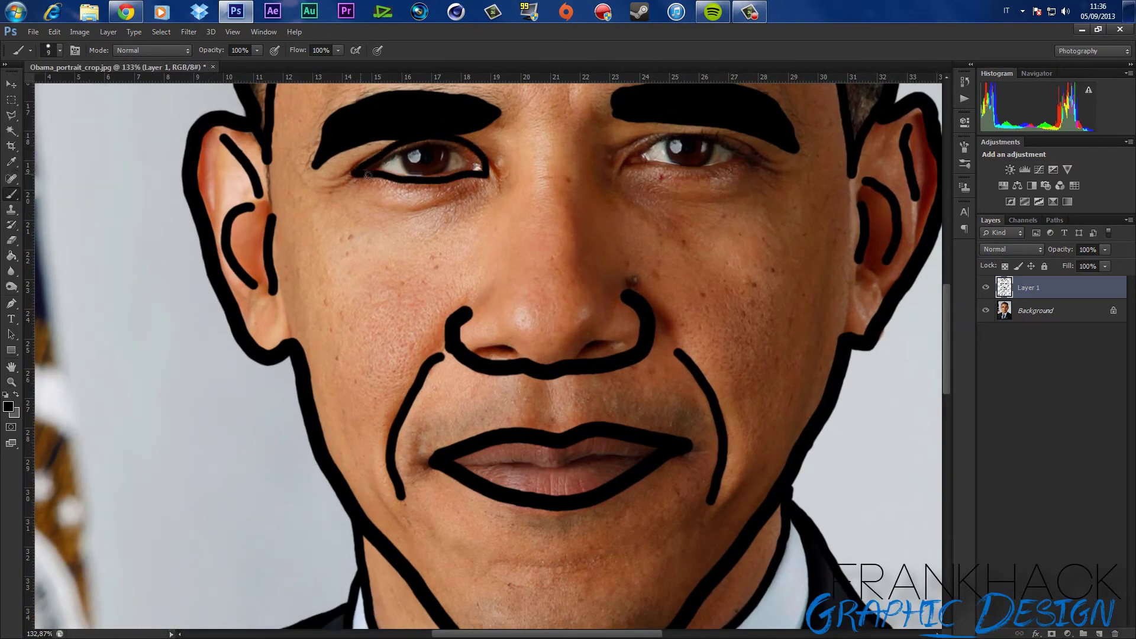
{"action": "scroll", "coordinate": [369, 175], "scroll_direction": "up", "scroll_amount": 3}
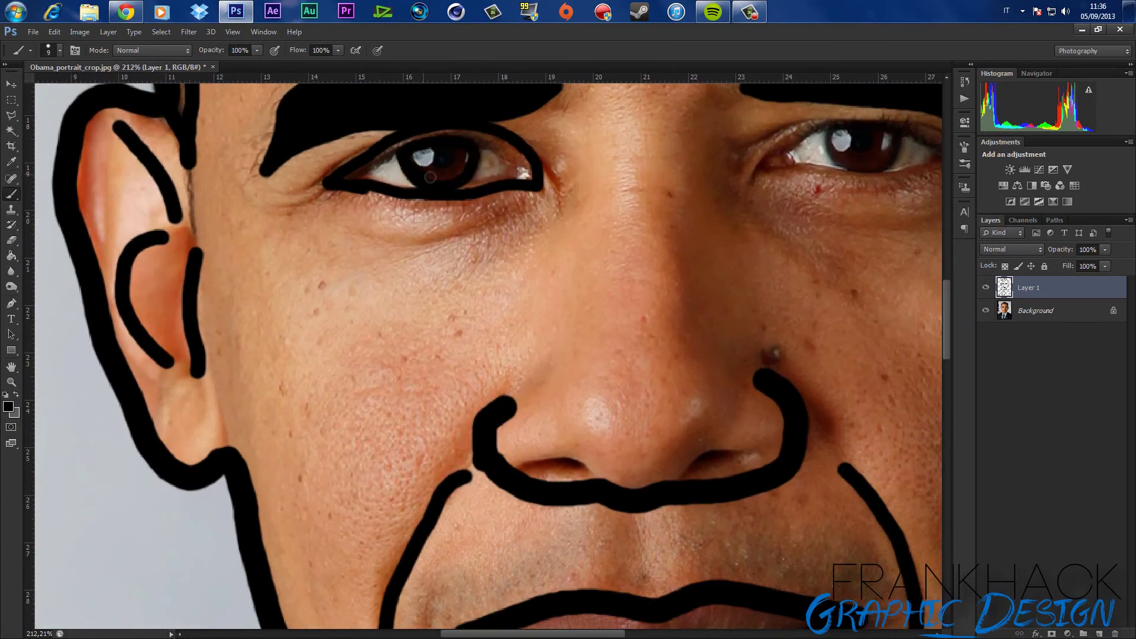
{"action": "scroll", "coordinate": [440, 161], "scroll_direction": "down", "scroll_amount": 3}
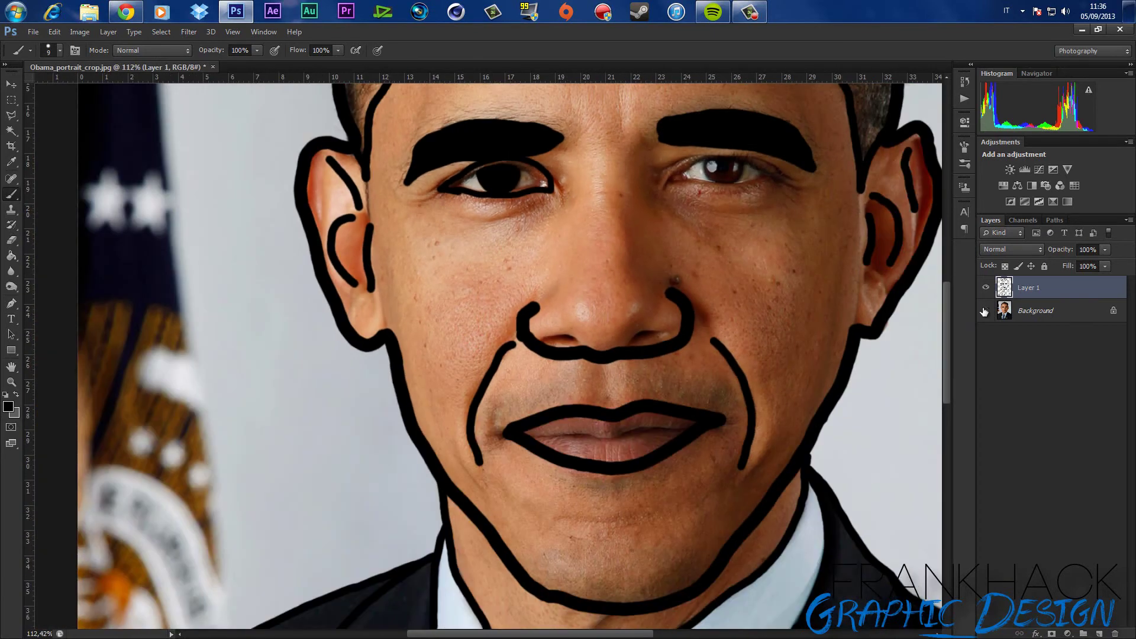
{"action": "key", "text": "ctrl+z"}
{"action": "key", "text": "ctrl+shift+alt+n"}
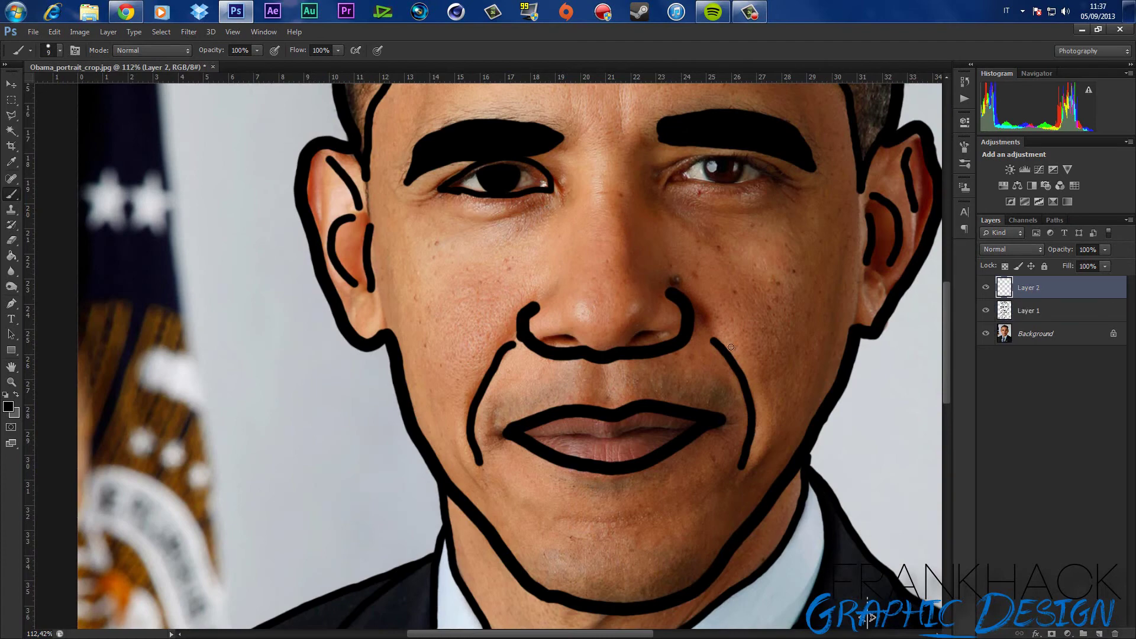
{"action": "left_click_drag", "start_coordinate": [444, 209], "coordinate": [489, 222]}
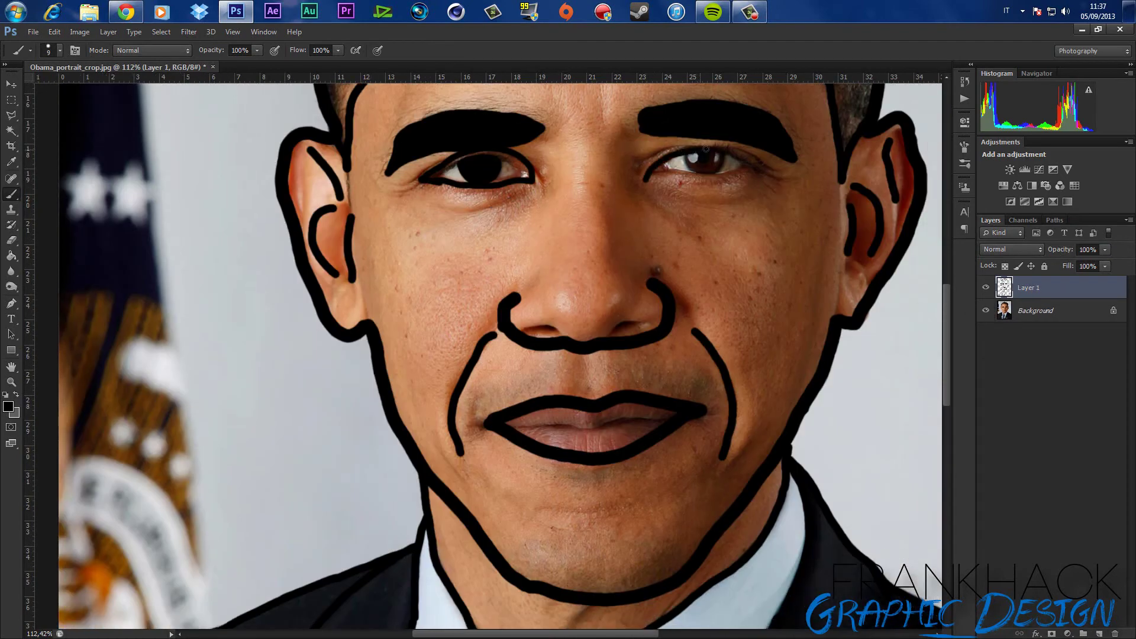
Toggle the photo's visibility to check the eyes and add a short under-eye line.
{"action": "scroll", "coordinate": [677, 165], "scroll_direction": "up", "scroll_amount": 3}
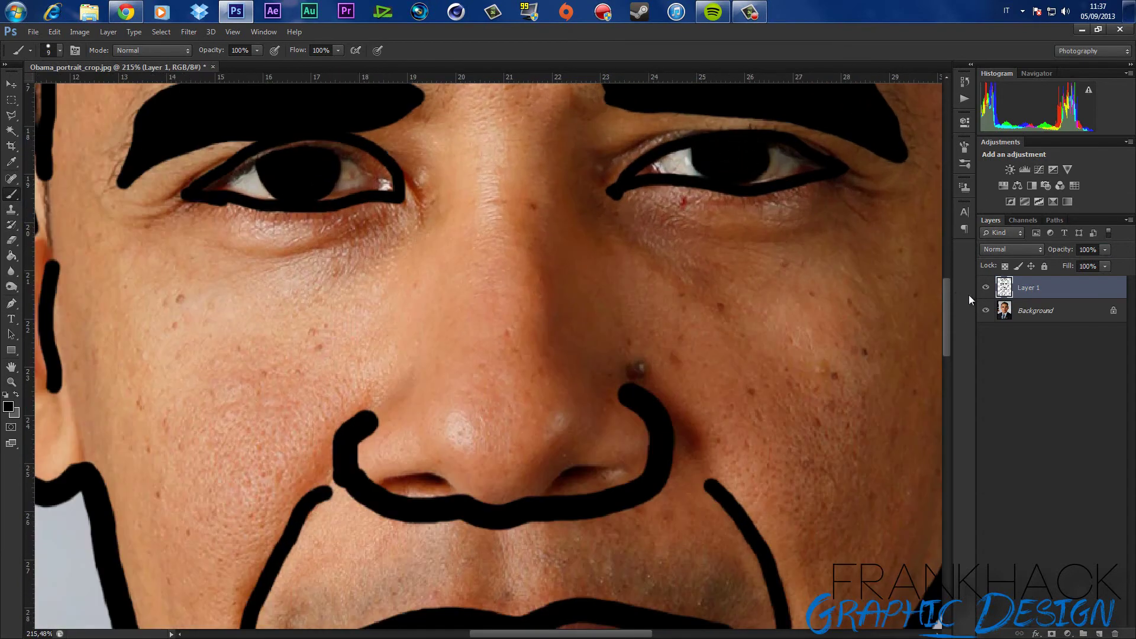
{"action": "left_click", "coordinate": [985, 310]}
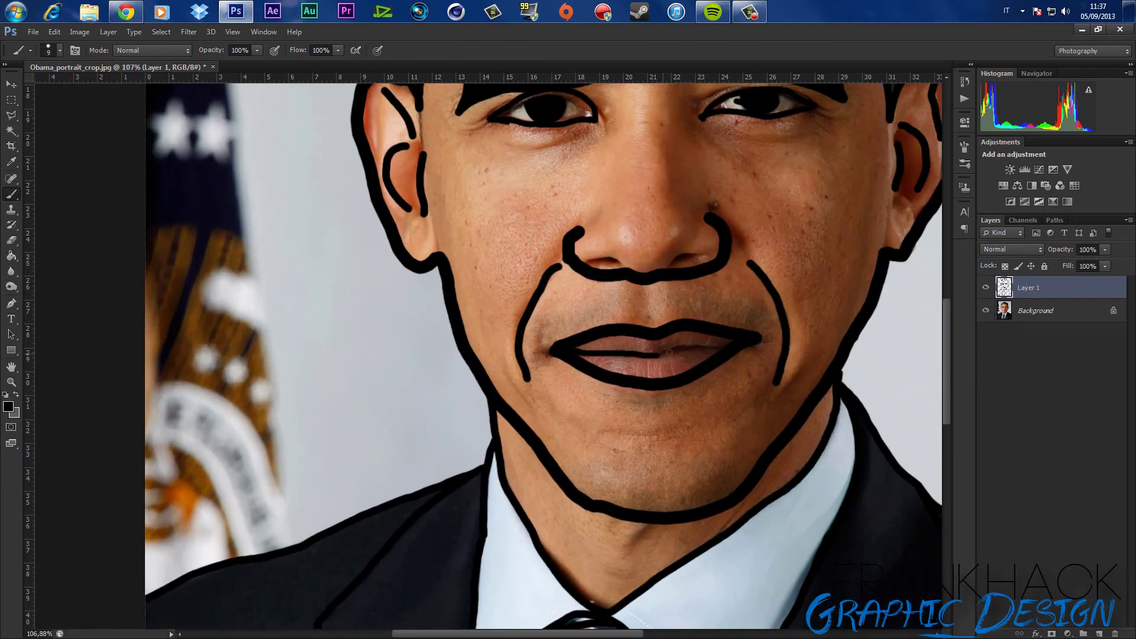
{"action": "left_click", "coordinate": [986, 310]}
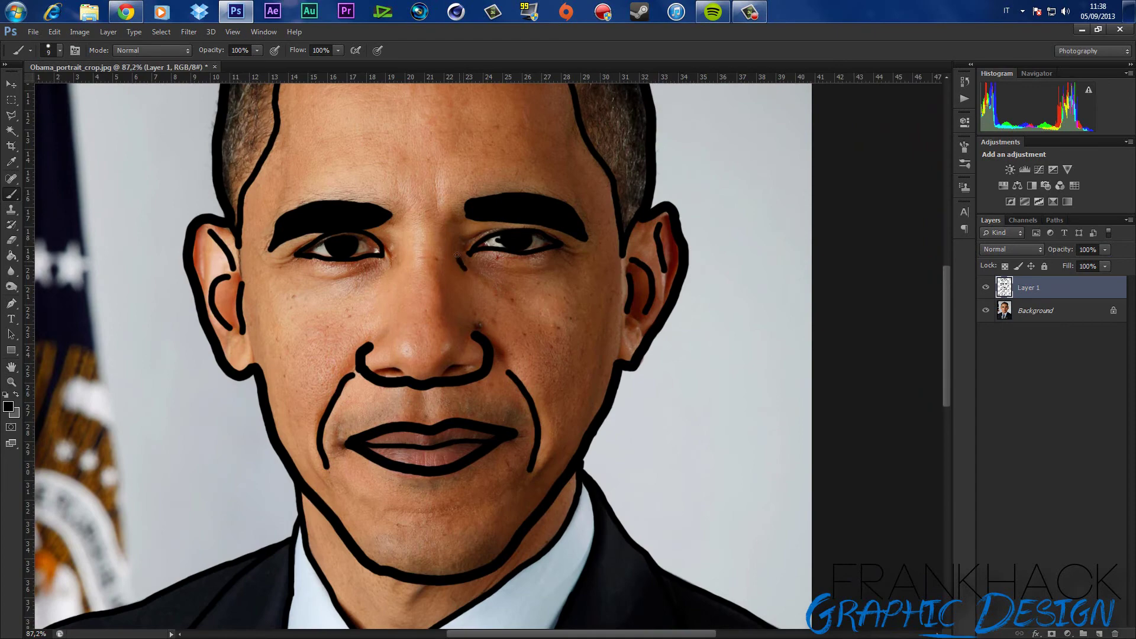
{"action": "left_click_drag", "start_coordinate": [394, 264], "coordinate": [391, 276]}
{"action": "left_click", "coordinate": [986, 310]}
Switch to the Eraser tool to clean up stray strokes.
{"action": "key", "text": "e"}
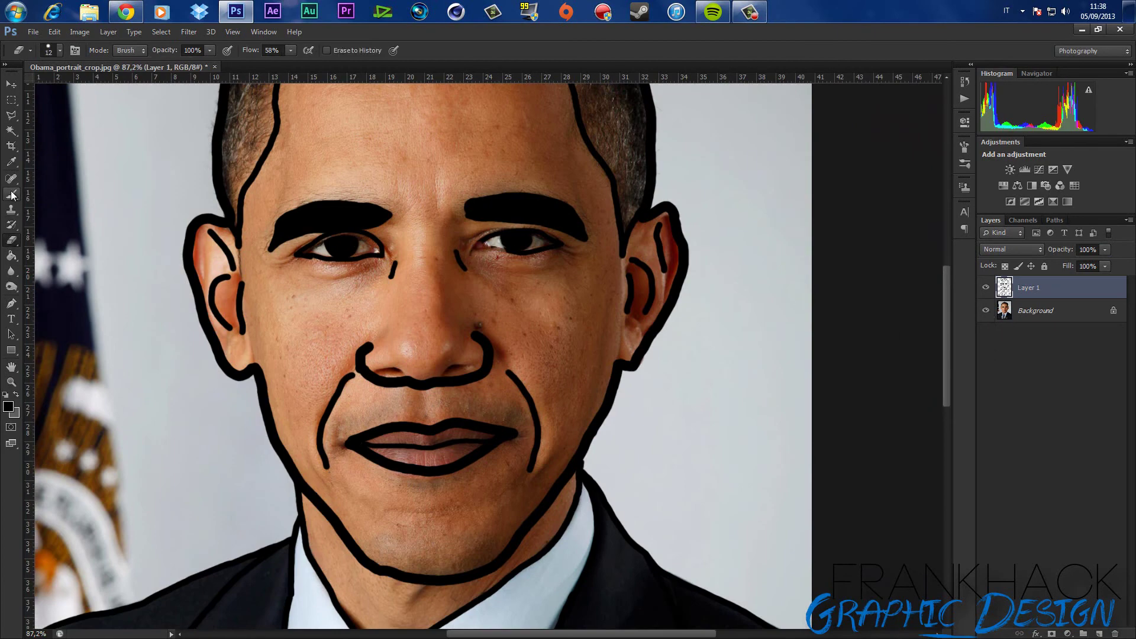